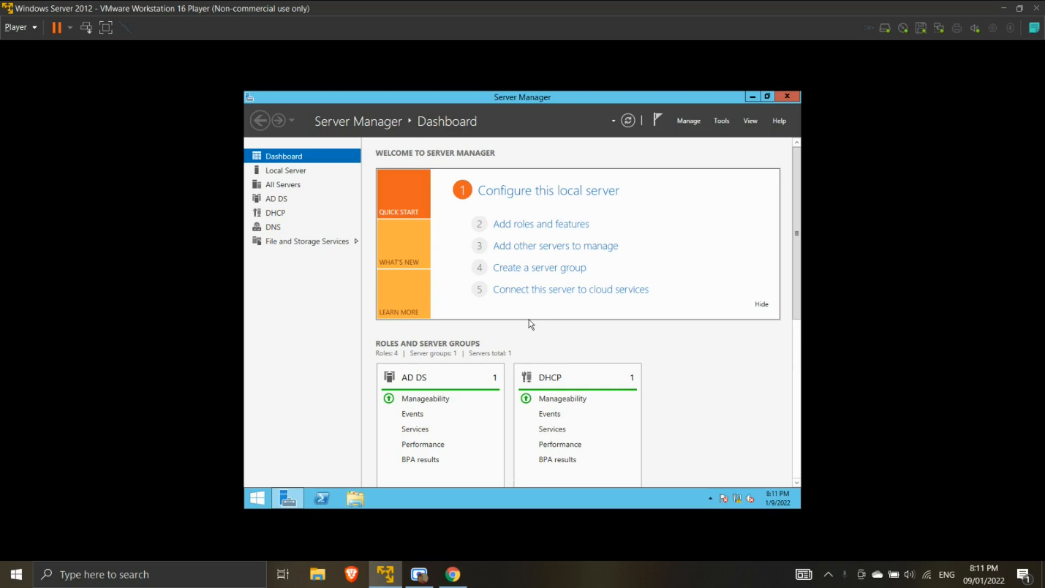
- Open File Explorer from the server's taskbar
{"action": "left_click", "coordinate": [356, 500]}
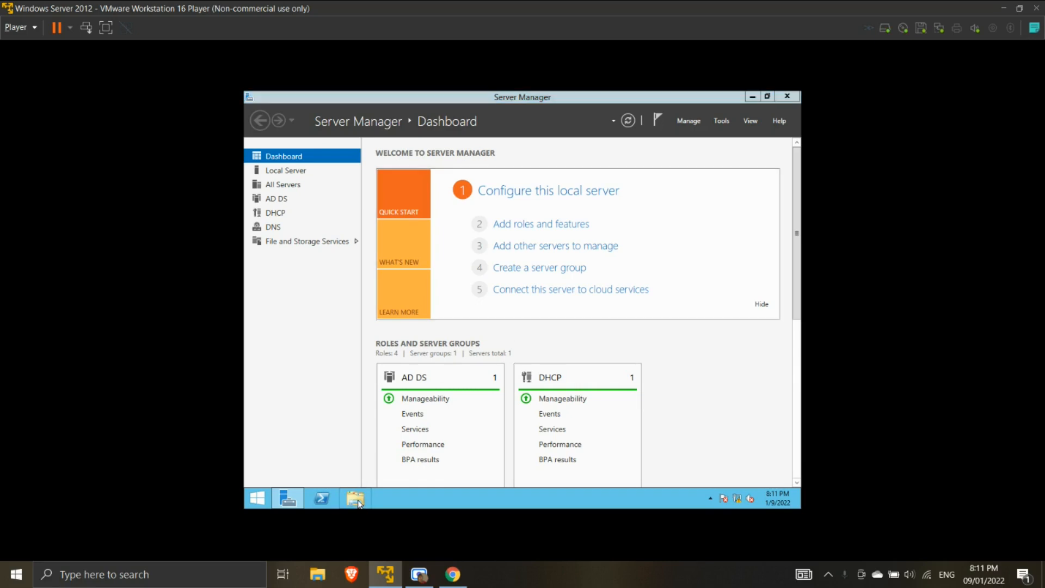
- On Local Disk (C:), add a new folder named 'Control Access'
{"action": "double_click", "coordinate": [626, 329]}
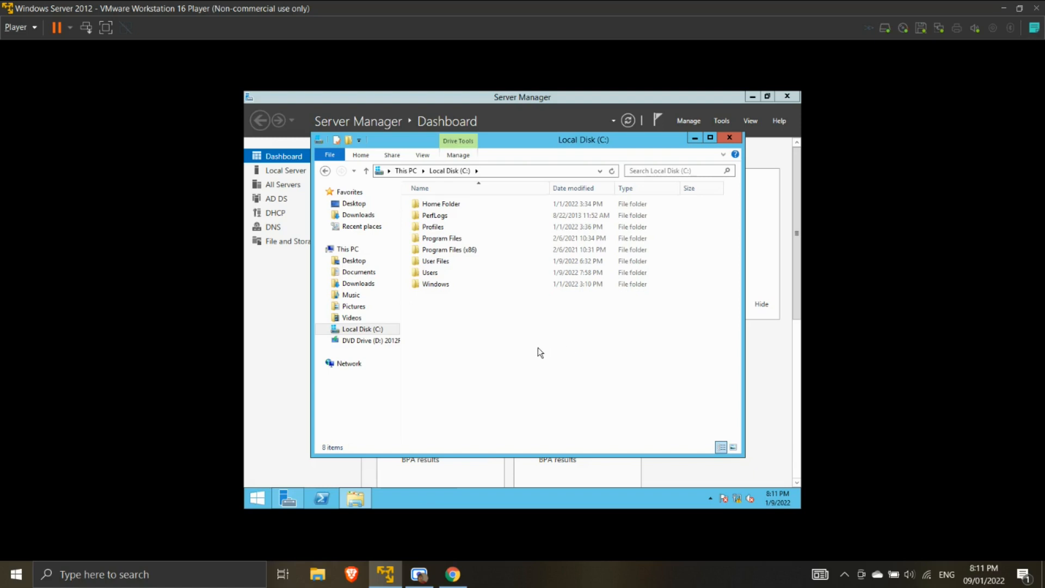
{"action": "right_click", "coordinate": [537, 352]}
{"action": "mouse_move", "coordinate": [582, 456]}
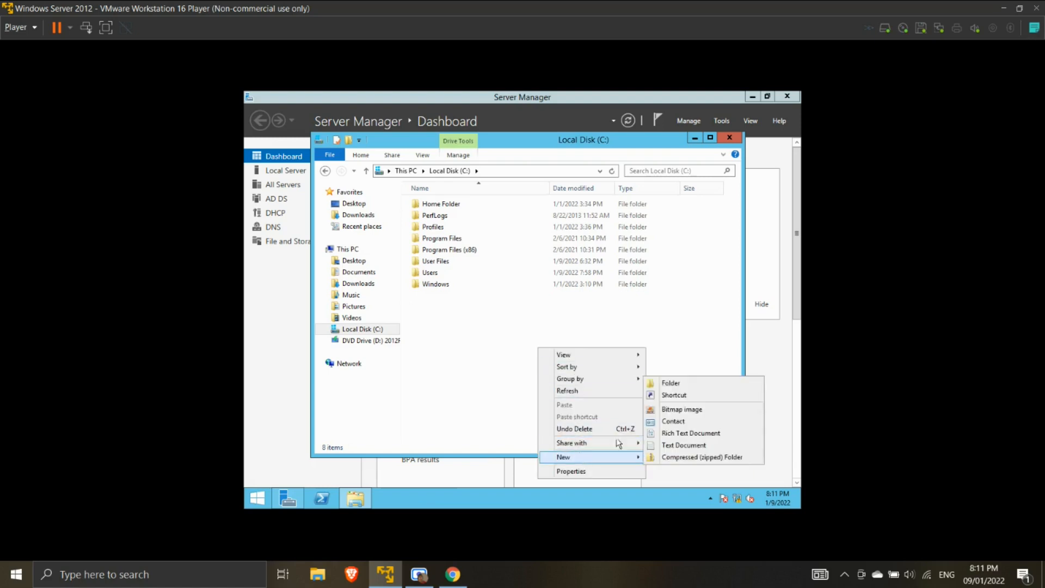
{"action": "left_click", "coordinate": [675, 383]}
{"action": "type", "text": "Control Access"}
{"action": "key", "text": "Return"}
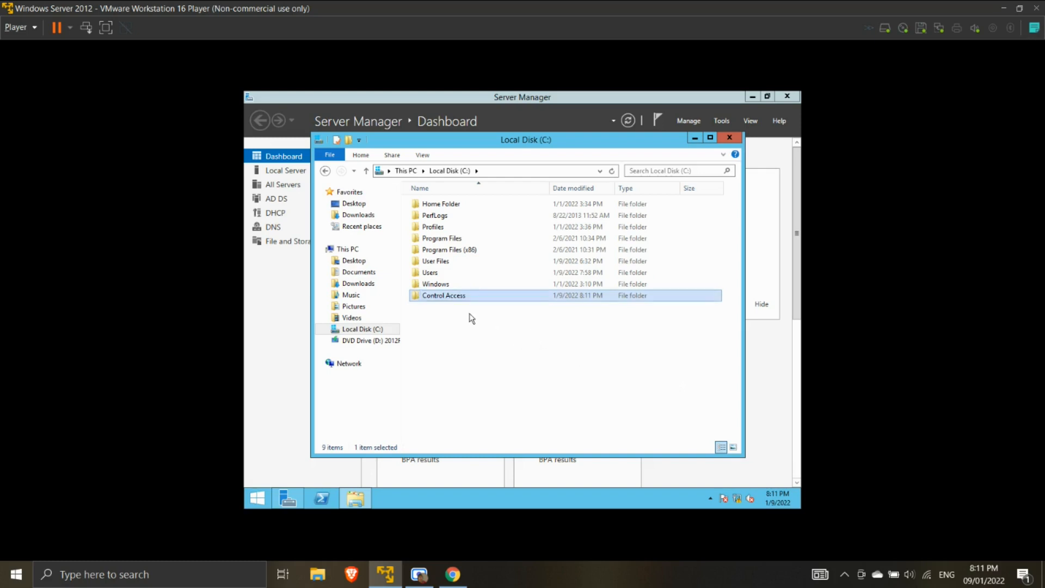
- Open Control Access's advanced share permissions and allow Everyone Full Control
{"action": "right_click", "coordinate": [448, 296]}
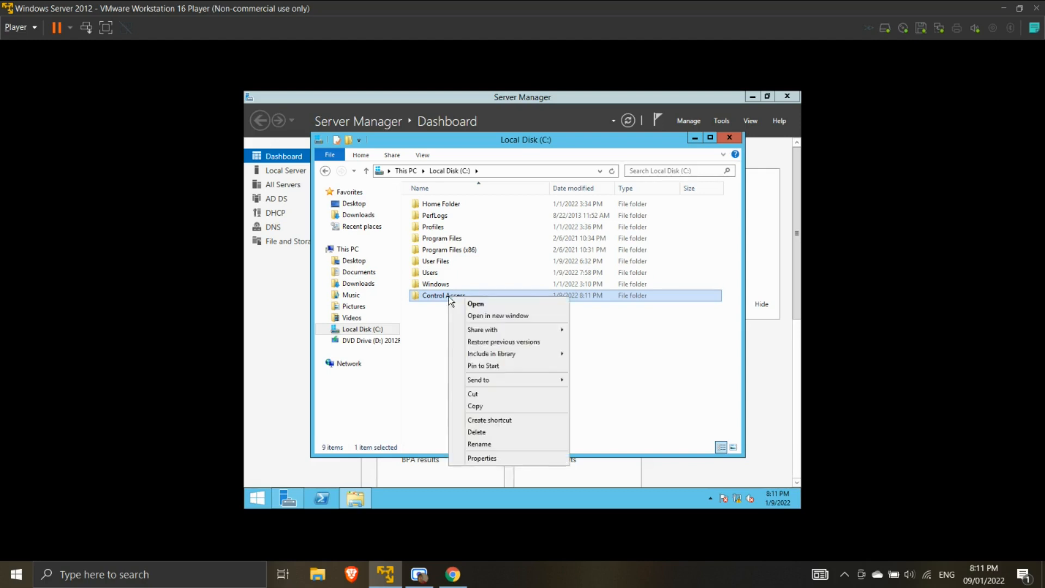
{"action": "left_click", "coordinate": [481, 457]}
{"action": "left_click", "coordinate": [501, 248]}
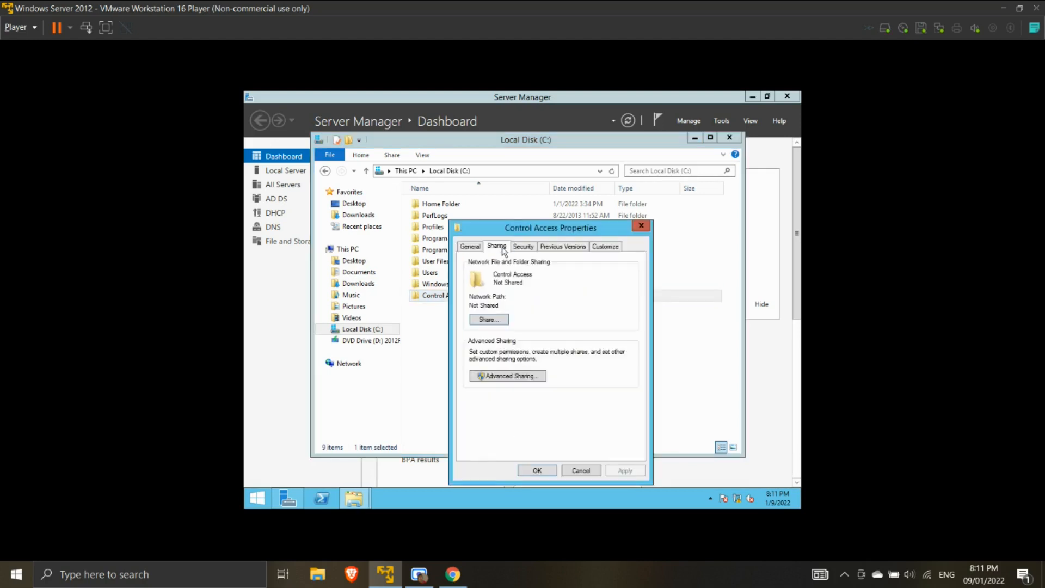
{"action": "left_click", "coordinate": [516, 377]}
{"action": "left_click", "coordinate": [497, 395]}
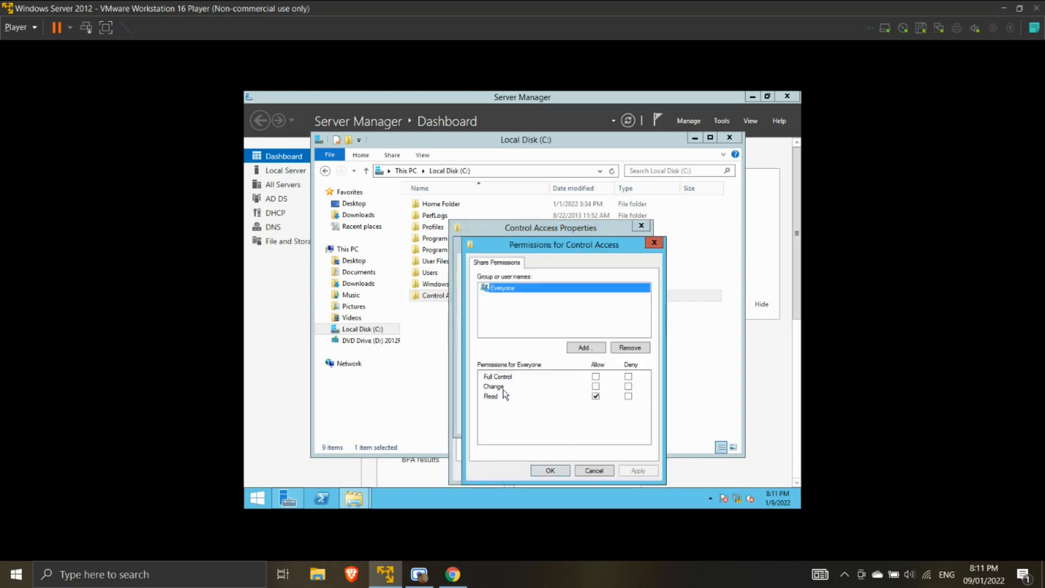
{"action": "left_click", "coordinate": [597, 373]}
- Apply and confirm the permissions and advanced sharing dialogs to share the folder
{"action": "left_click", "coordinate": [594, 349]}
{"action": "left_click", "coordinate": [690, 380]}
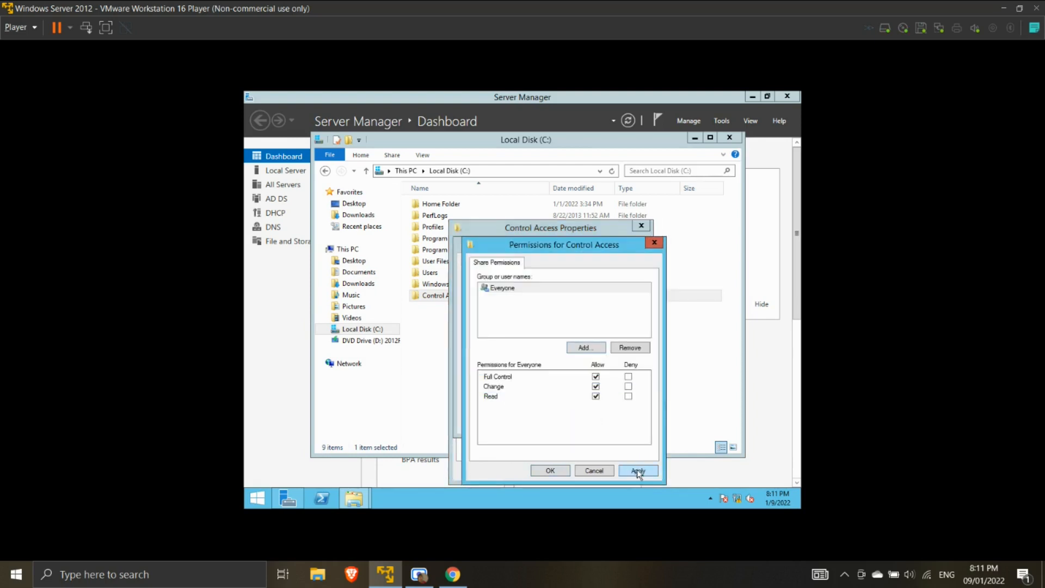
{"action": "left_click", "coordinate": [638, 471]}
{"action": "left_click", "coordinate": [557, 471]}
{"action": "left_click", "coordinate": [624, 422]}
{"action": "left_click", "coordinate": [531, 421]}
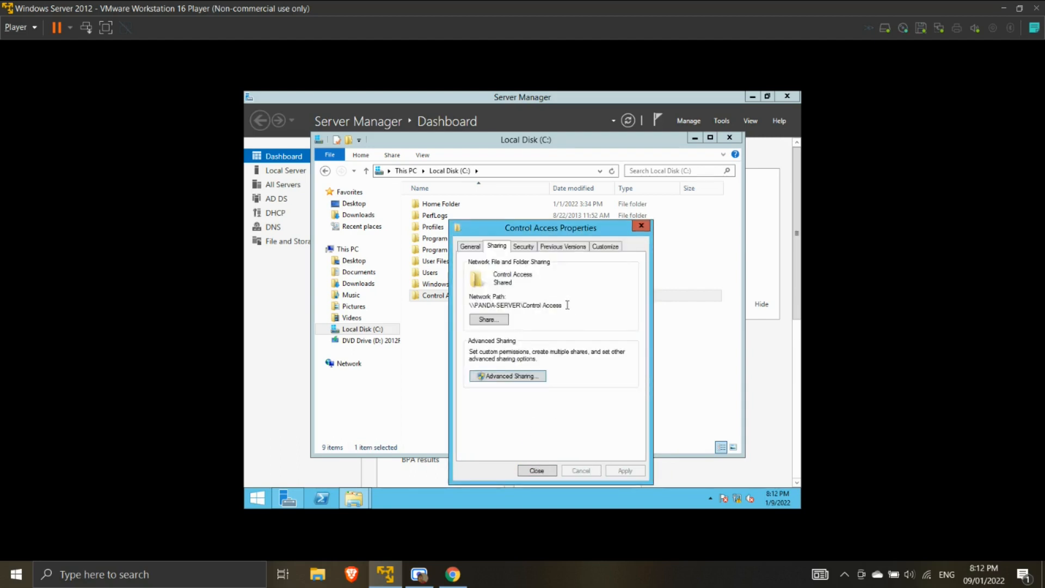
- Select the \\PANDA-SERVER\Control Access network path, then close the properties and Explorer windows
{"action": "left_click_drag", "start_coordinate": [567, 305], "coordinate": [470, 308]}
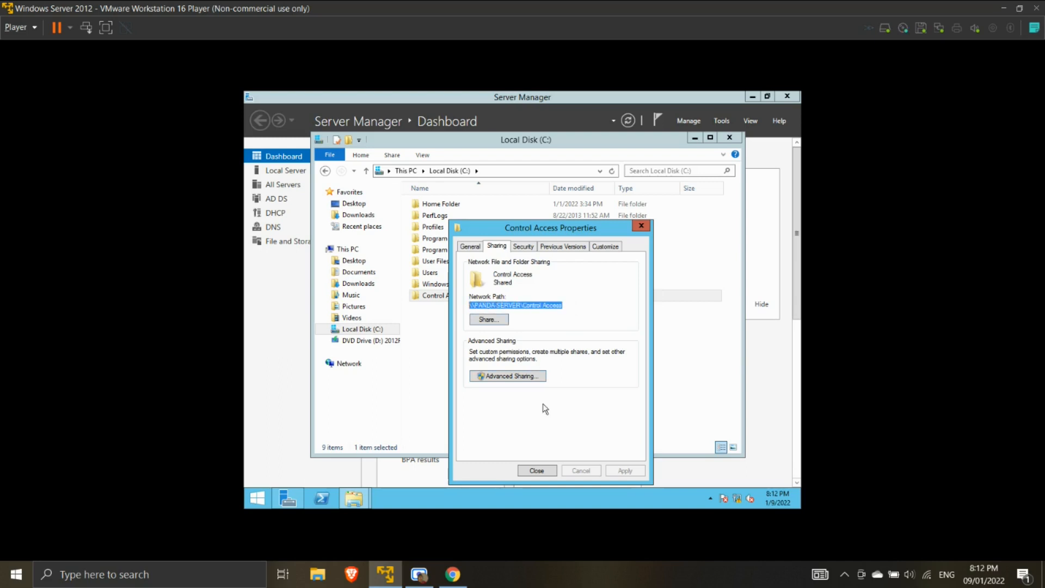
{"action": "left_click", "coordinate": [537, 470]}
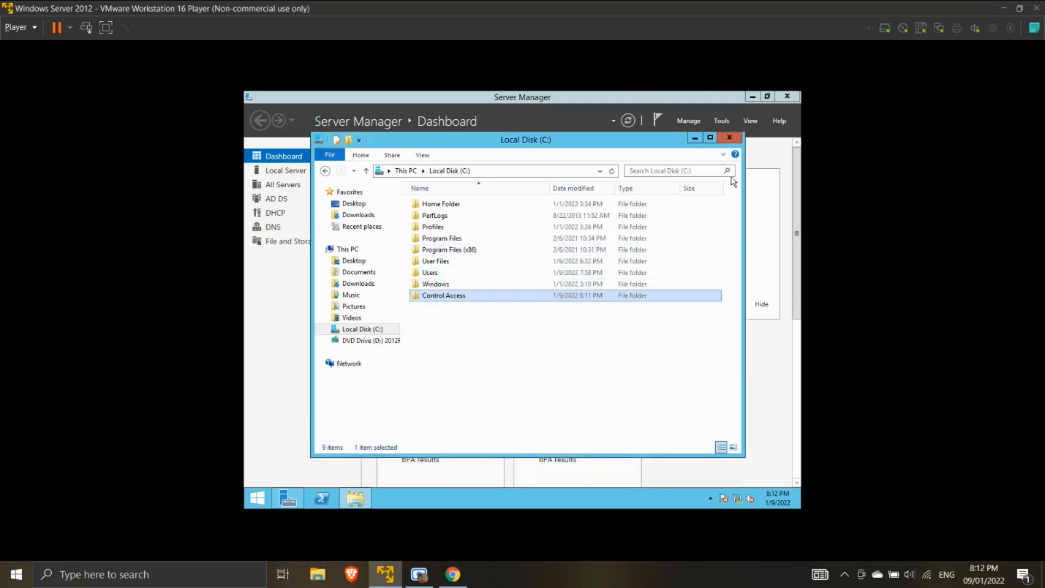
{"action": "left_click", "coordinate": [730, 138]}
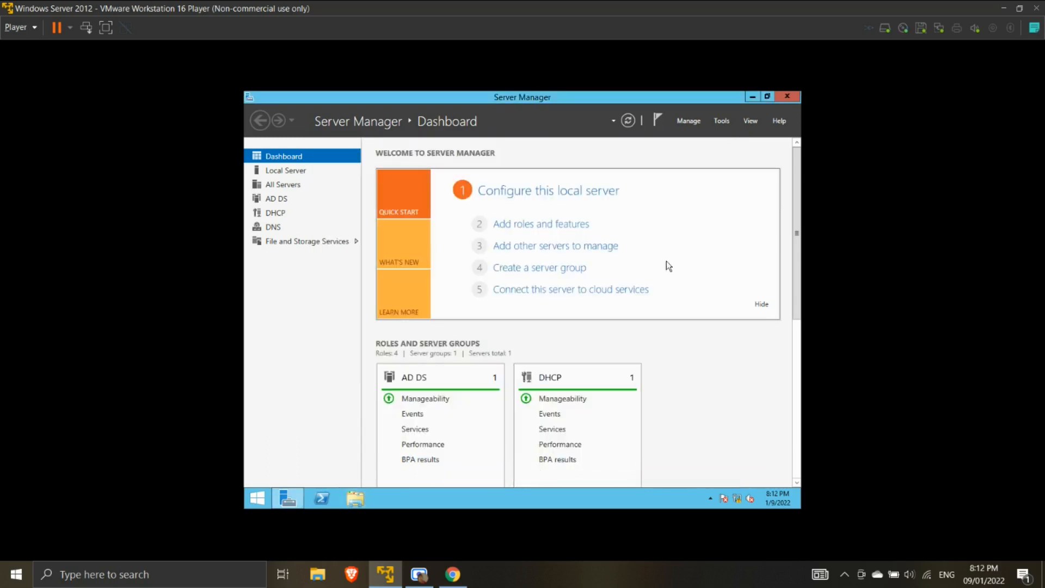
- Launch Active Directory Users and Computers maximized and start a new user in Users
{"action": "left_click", "coordinate": [722, 120]}
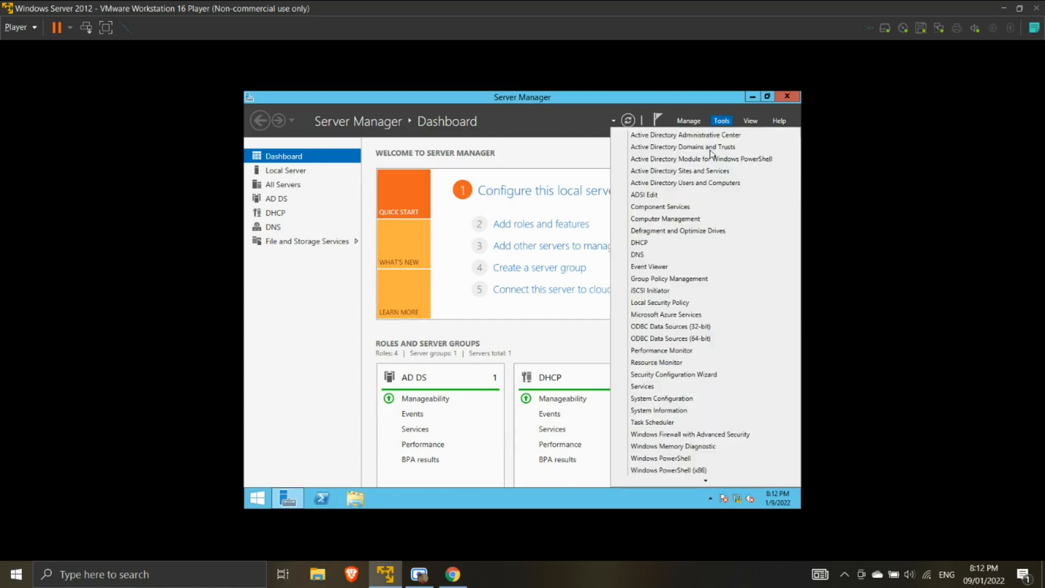
{"action": "left_click", "coordinate": [680, 185]}
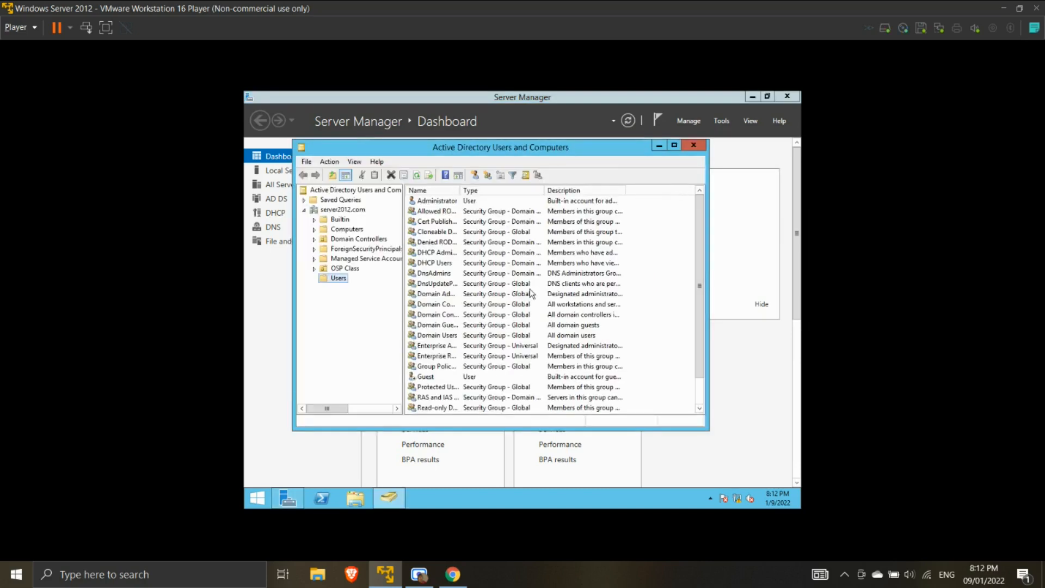
{"action": "left_click", "coordinate": [674, 145]}
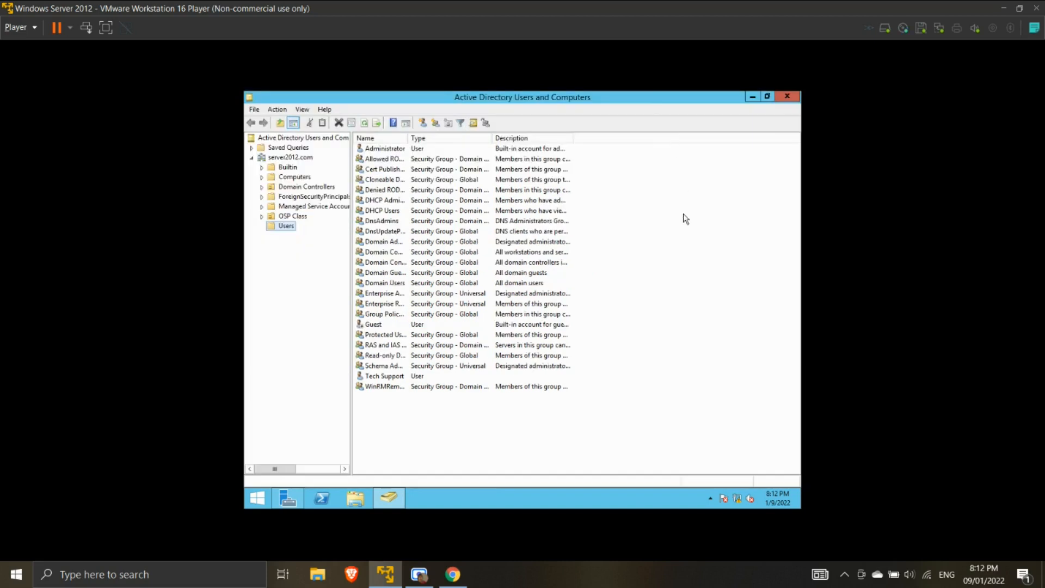
{"action": "right_click", "coordinate": [656, 377]}
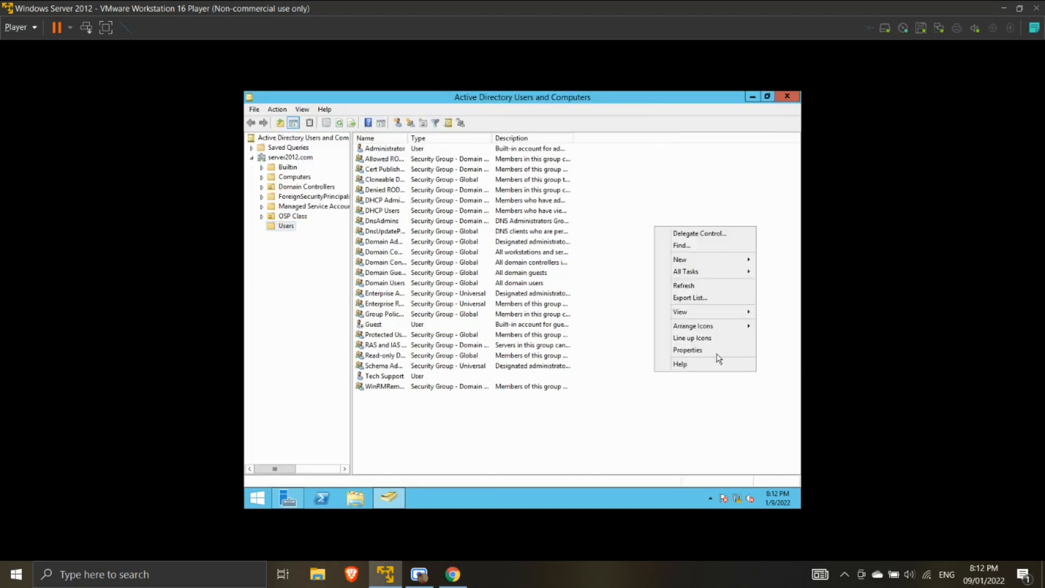
{"action": "mouse_move", "coordinate": [704, 259]}
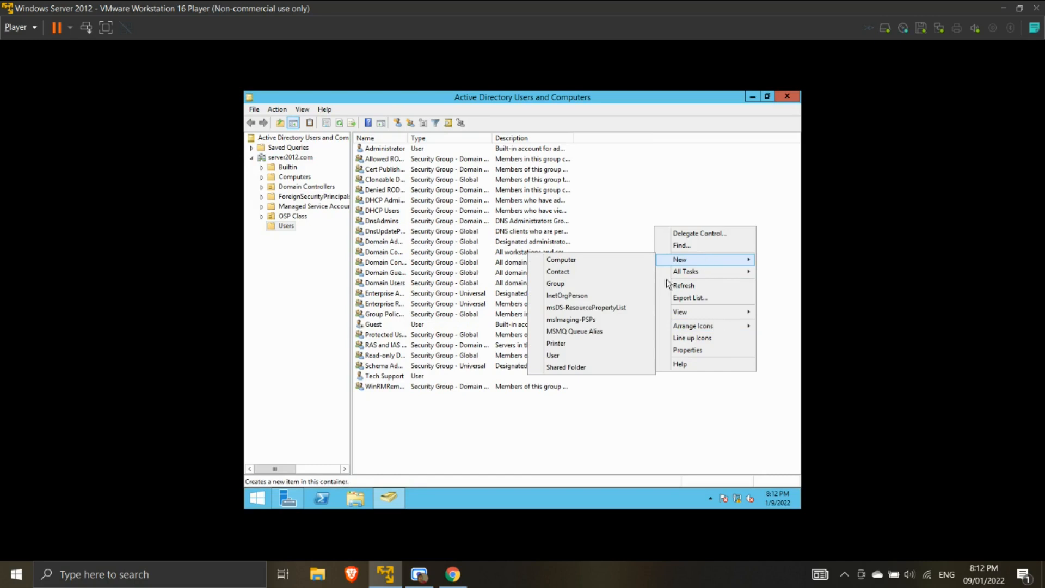
{"action": "left_click", "coordinate": [572, 354]}
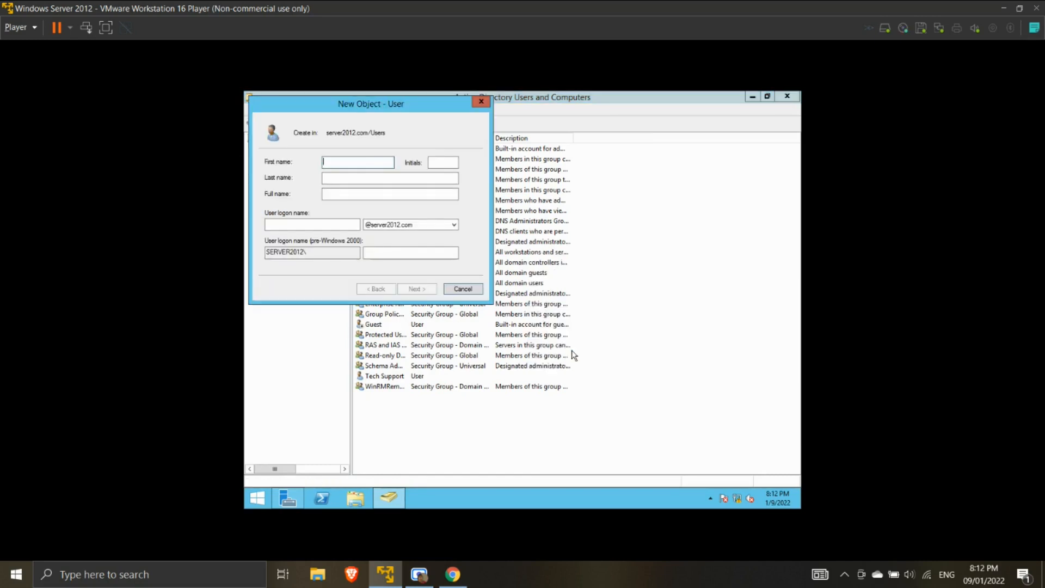
- Enter first name User1 and logon name user1 for the new account
{"action": "type", "text": "User1"}
{"action": "left_click", "coordinate": [316, 222]}
{"action": "type", "text": "user1"}
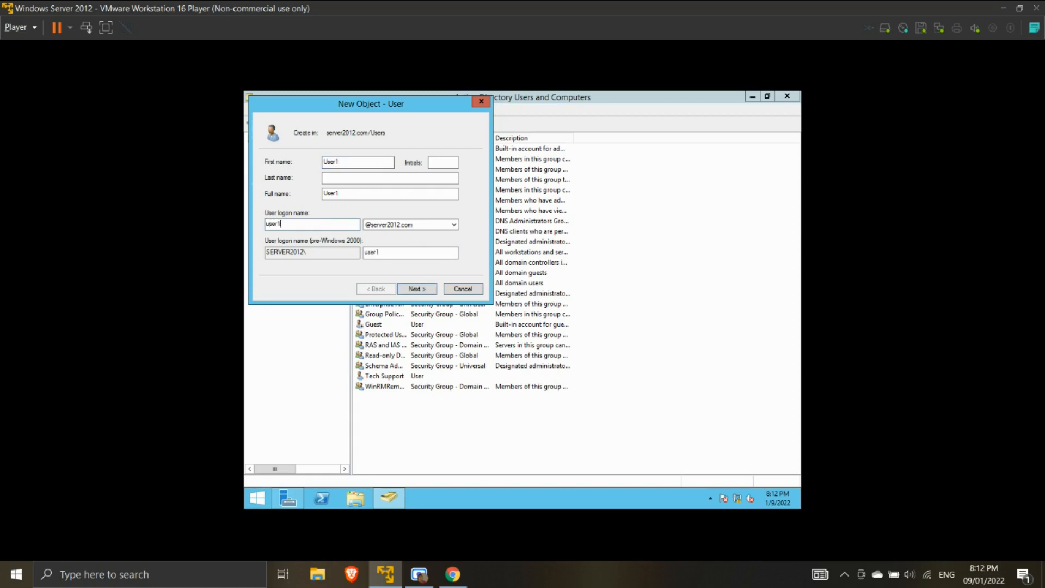
{"action": "left_click", "coordinate": [433, 293]}
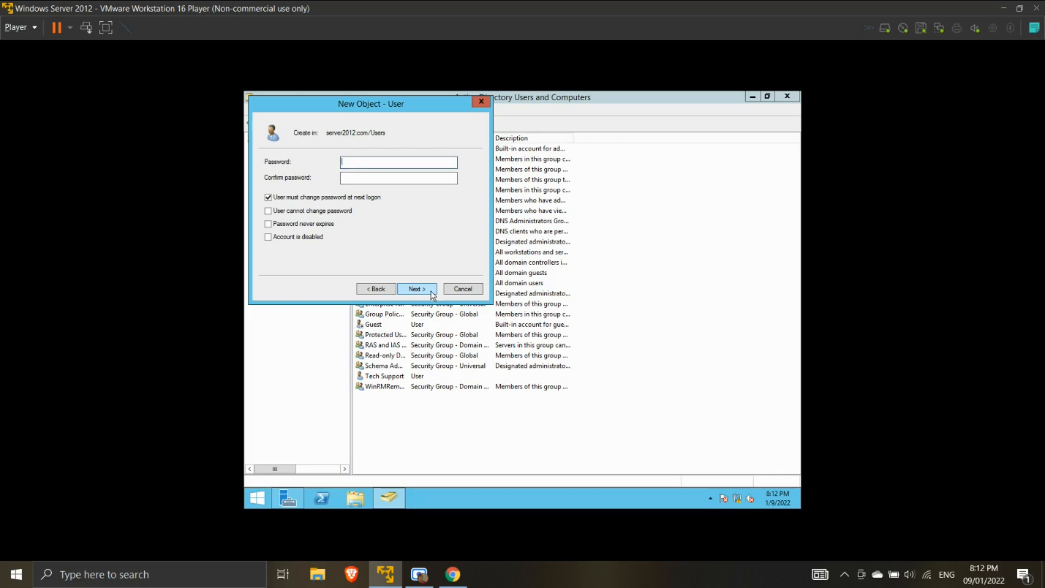
- Set the account password so it cannot be changed and never expires, then finish
{"action": "type", "text": "P@ssword123P@ssword123"}
{"action": "left_click", "coordinate": [269, 198]}
{"action": "left_click", "coordinate": [268, 212]}
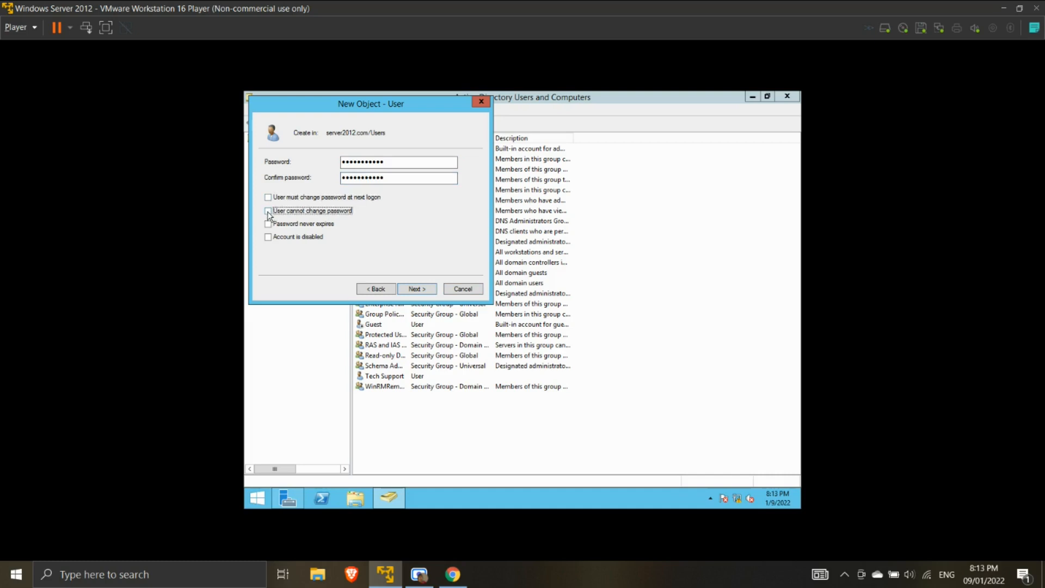
{"action": "left_click", "coordinate": [267, 225]}
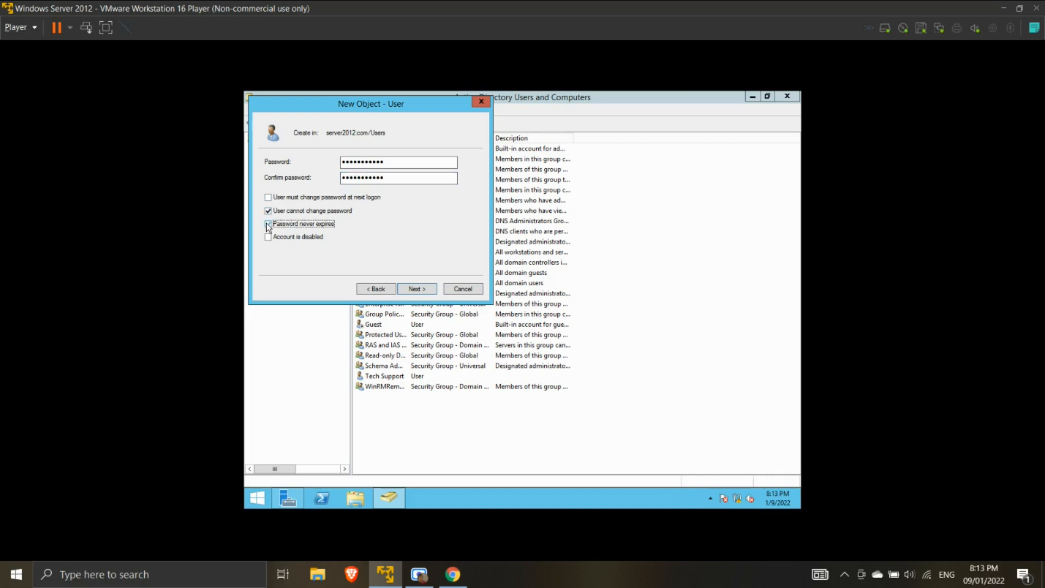
{"action": "left_click", "coordinate": [417, 289]}
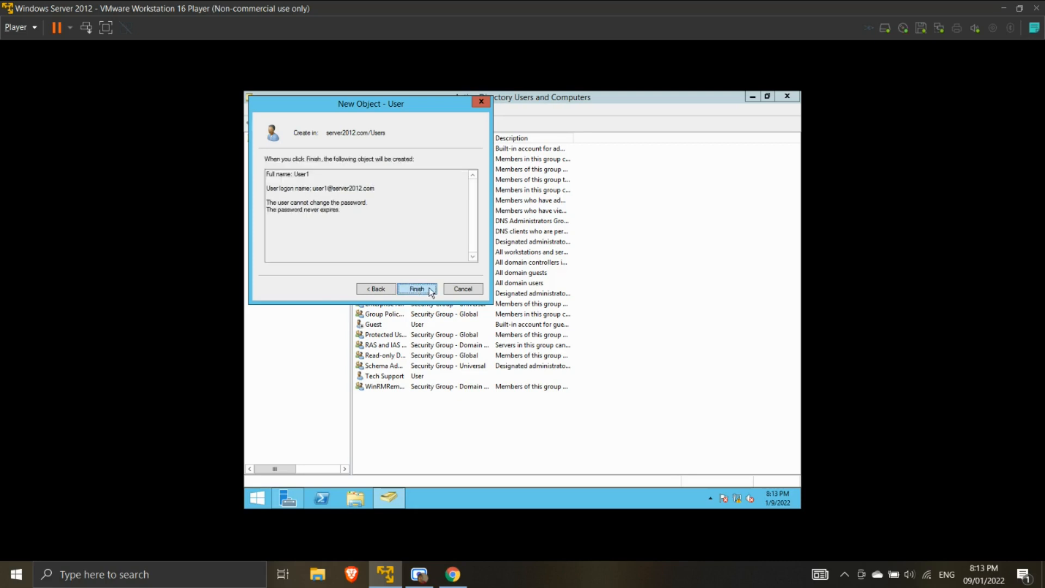
{"action": "left_click", "coordinate": [417, 290]}
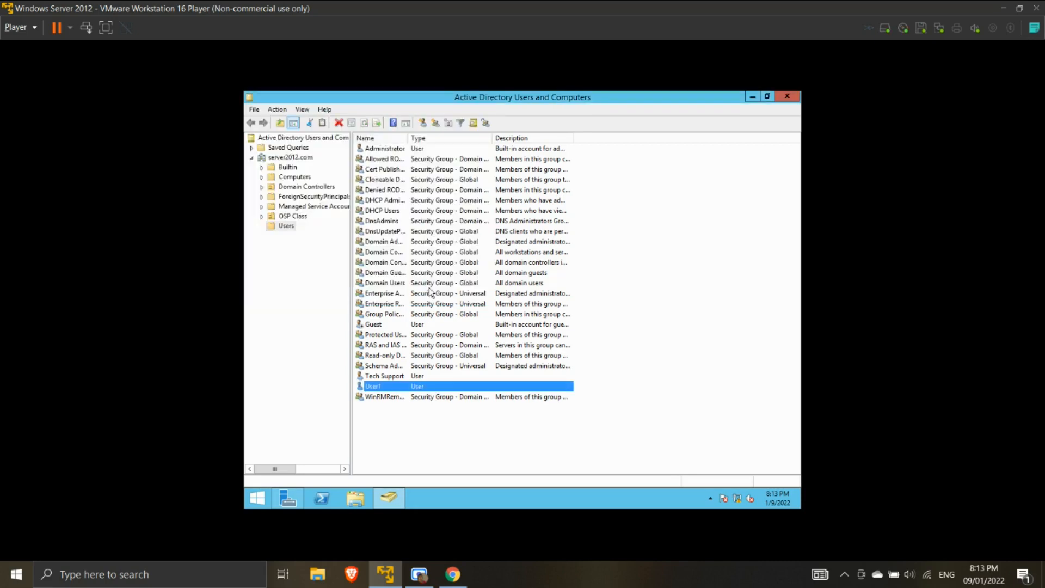
- Add Backup Operators to User1's Member Of list via the advanced group search
{"action": "right_click", "coordinate": [380, 385]}
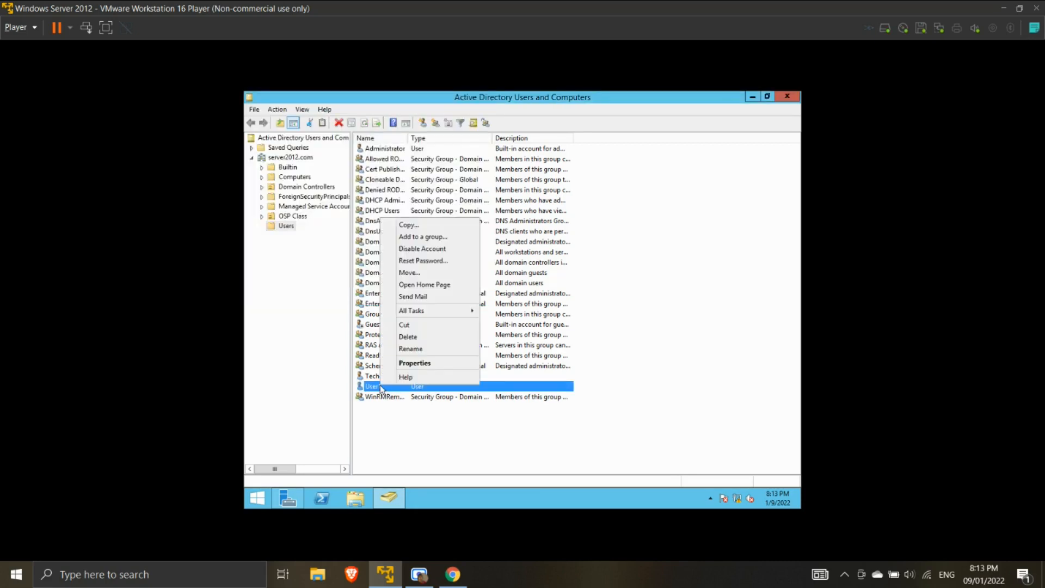
{"action": "left_click", "coordinate": [421, 369]}
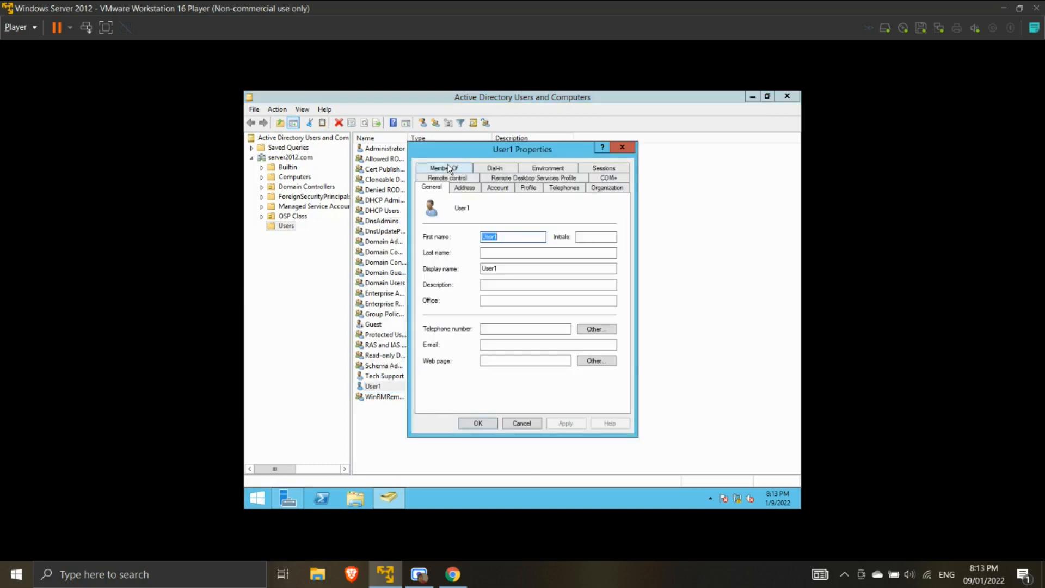
{"action": "left_click", "coordinate": [448, 166]}
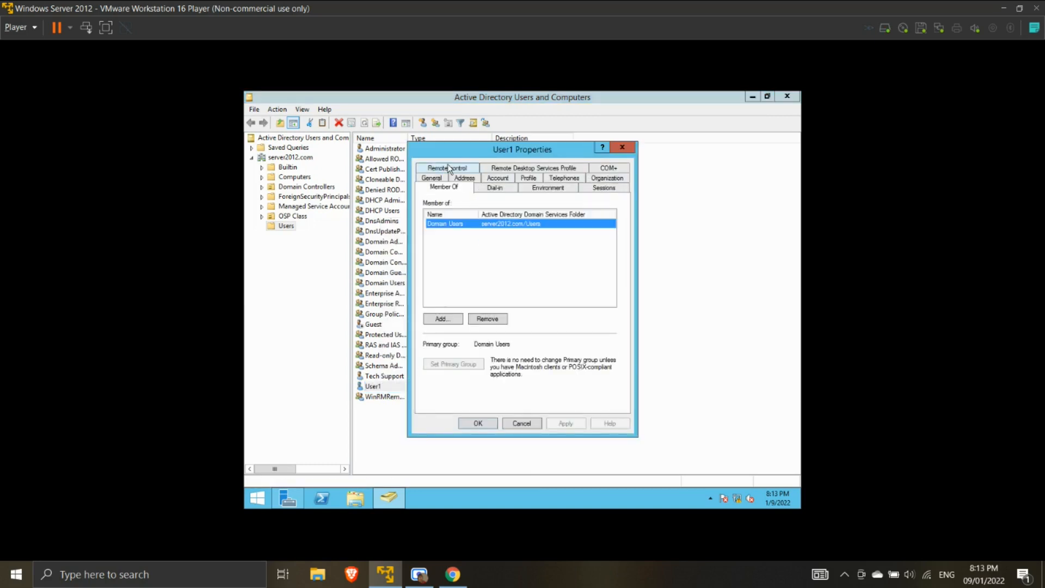
{"action": "left_click", "coordinate": [442, 322]}
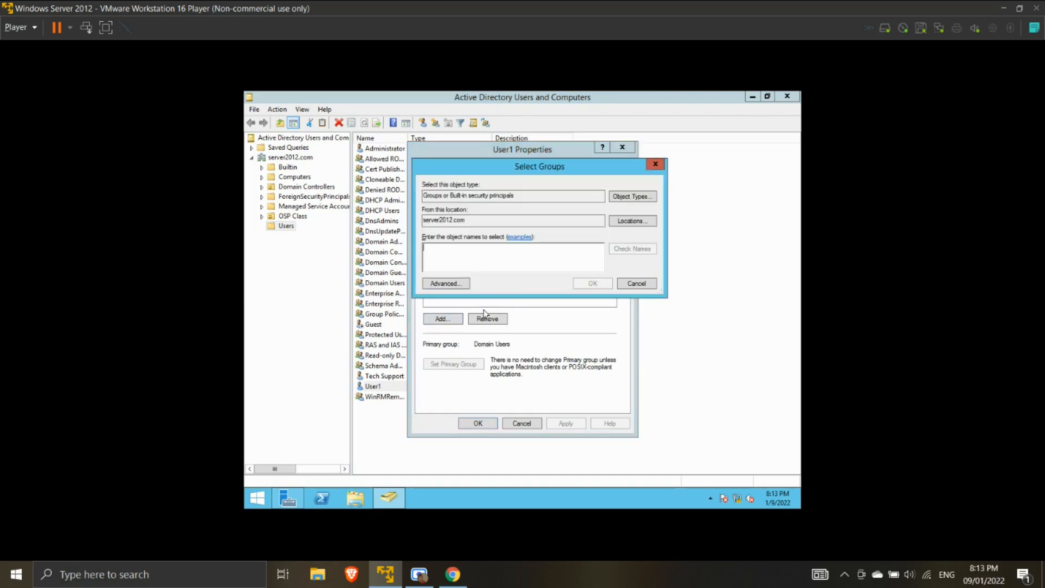
{"action": "left_click", "coordinate": [452, 288]}
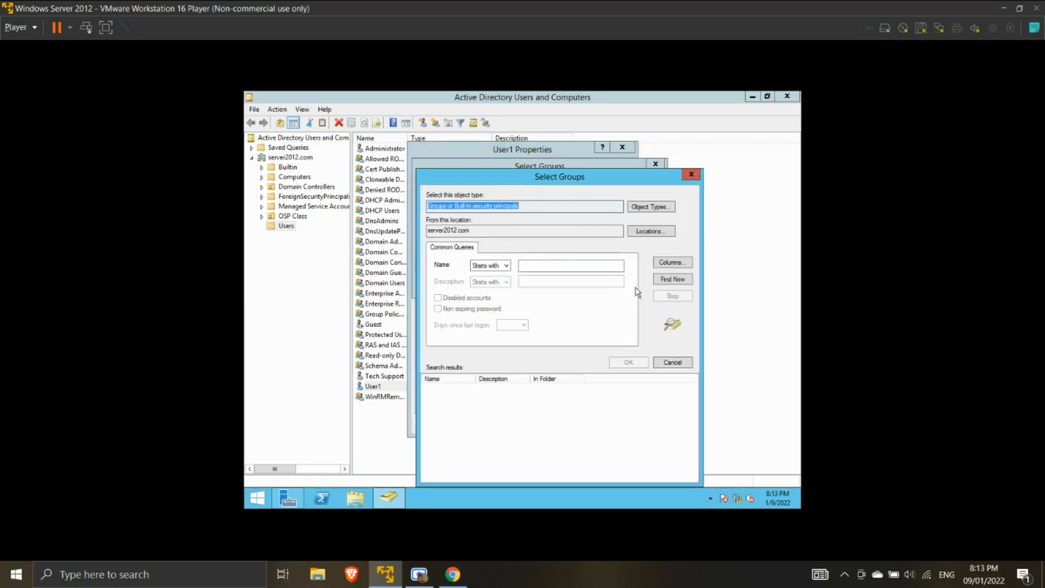
{"action": "left_click", "coordinate": [671, 284]}
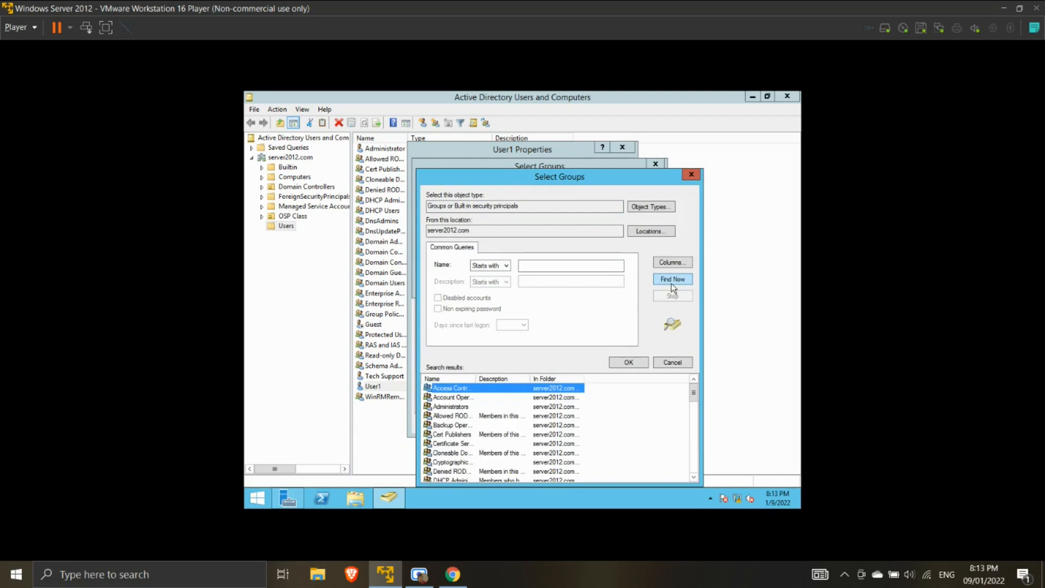
{"action": "double_click", "coordinate": [467, 427]}
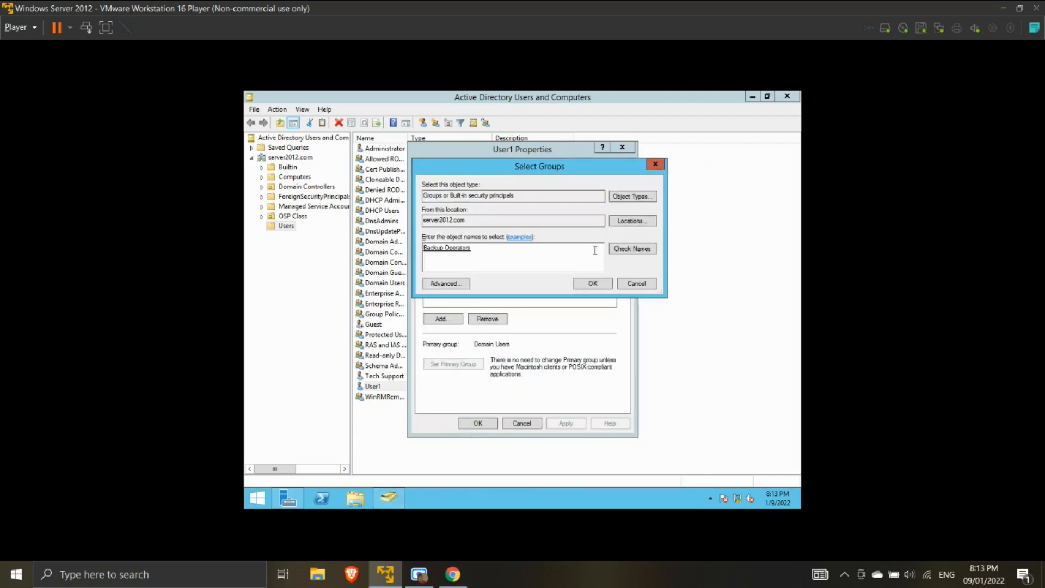
{"action": "left_click", "coordinate": [596, 282]}
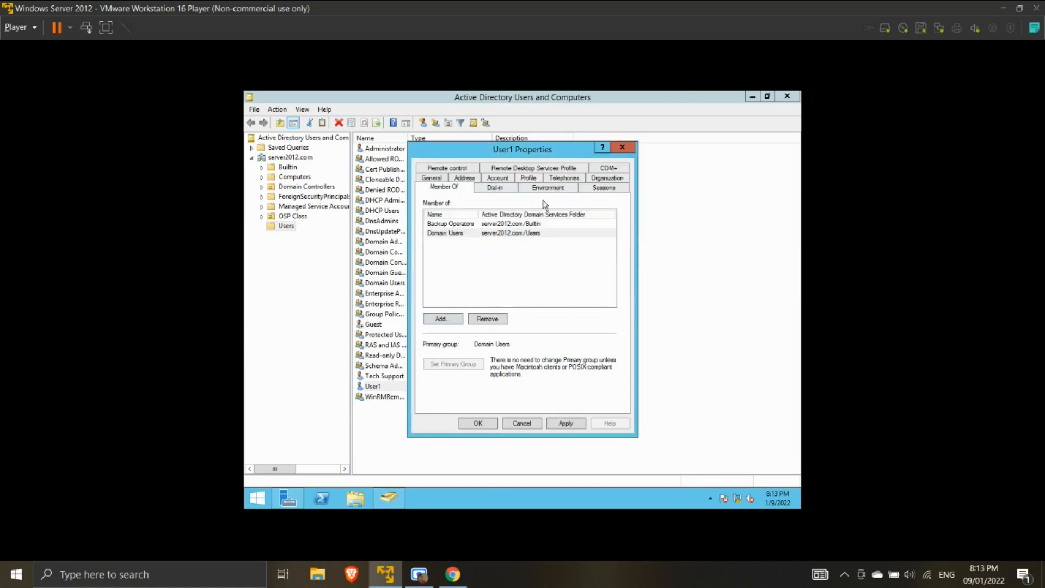
- Set User1's profile path to \\PANDA-SERVER\Control Access\%username%
{"action": "left_click", "coordinate": [528, 178]}
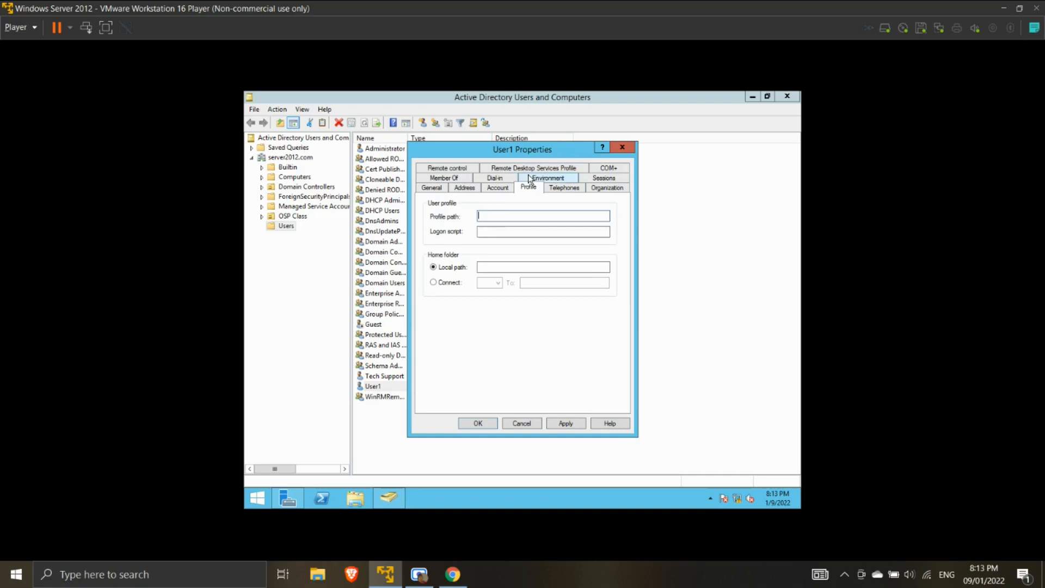
{"action": "left_click", "coordinate": [503, 215]}
{"action": "type", "text": "\\\\PANDA-SERVER\\Control Access"}
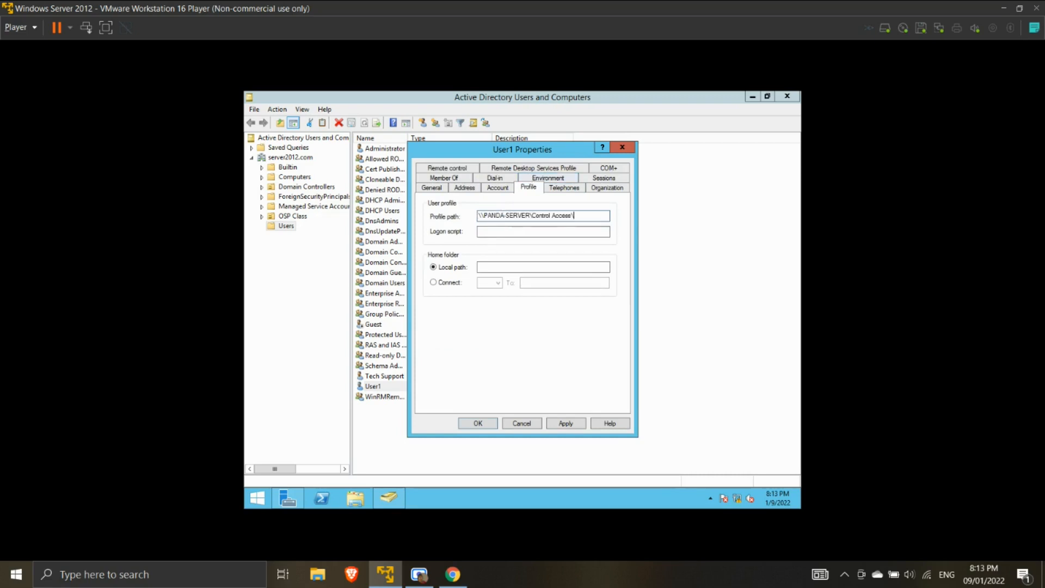
{"action": "type", "text": "\\%username%"}
- Connect home folder Z: to the Control Access share with %username%, apply, and close the console
{"action": "left_click", "coordinate": [454, 283]}
{"action": "left_click", "coordinate": [577, 283]}
{"action": "key", "text": "ctrl+v"}
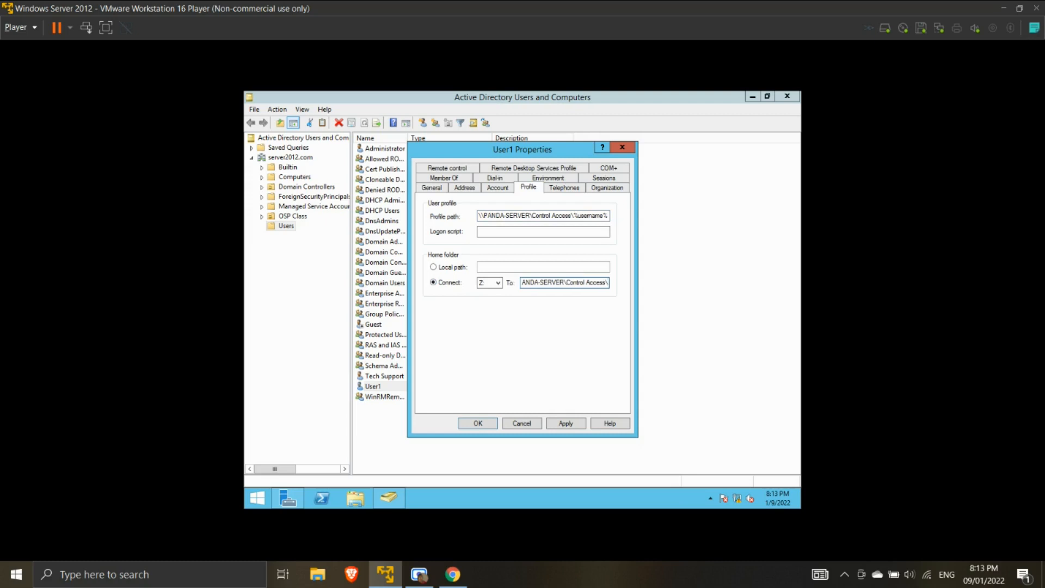
{"action": "type", "text": "%username%"}
{"action": "left_click", "coordinate": [572, 426]}
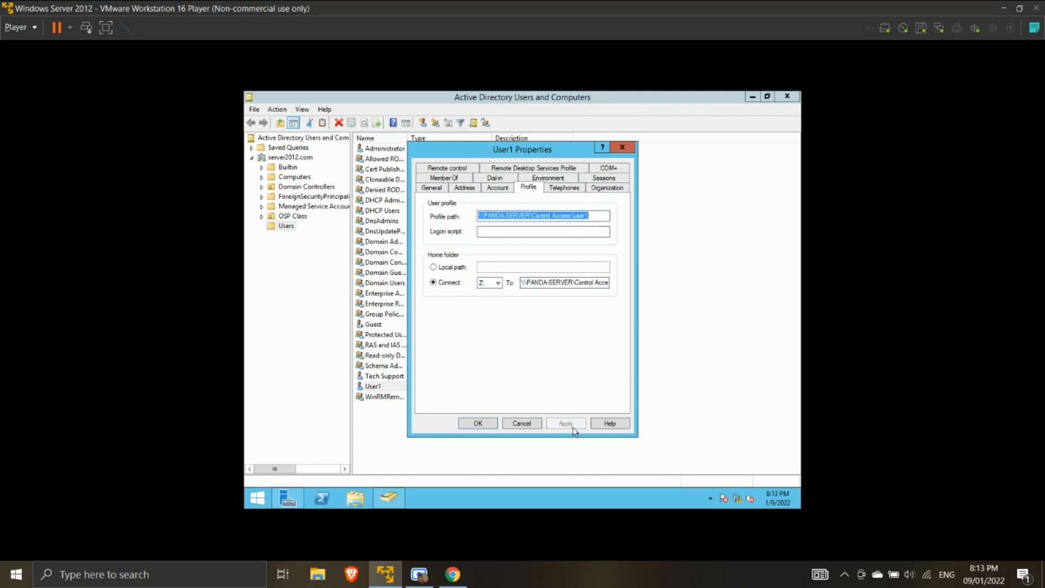
{"action": "left_click", "coordinate": [486, 420]}
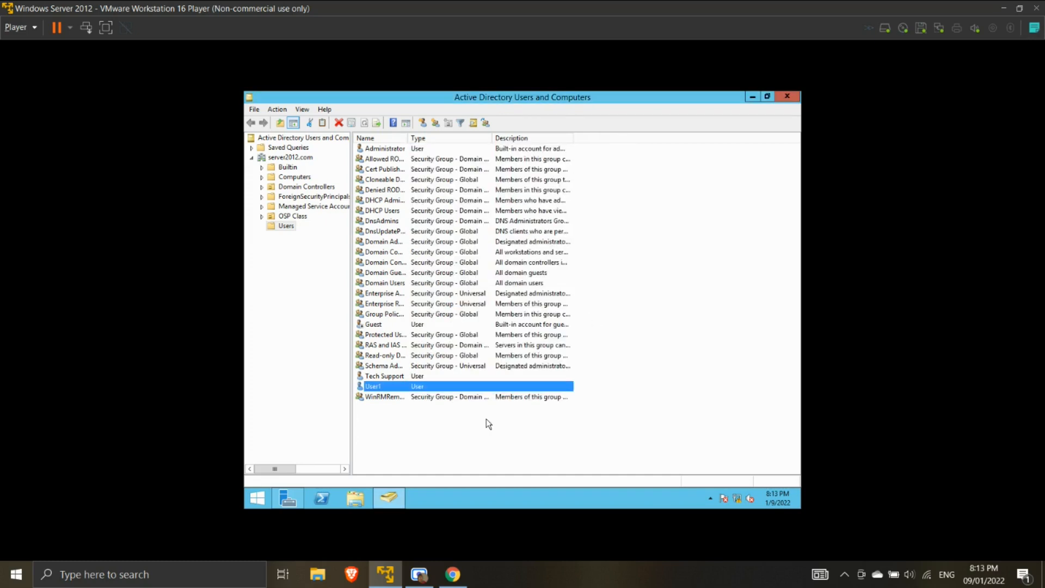
{"action": "left_click", "coordinate": [795, 100]}
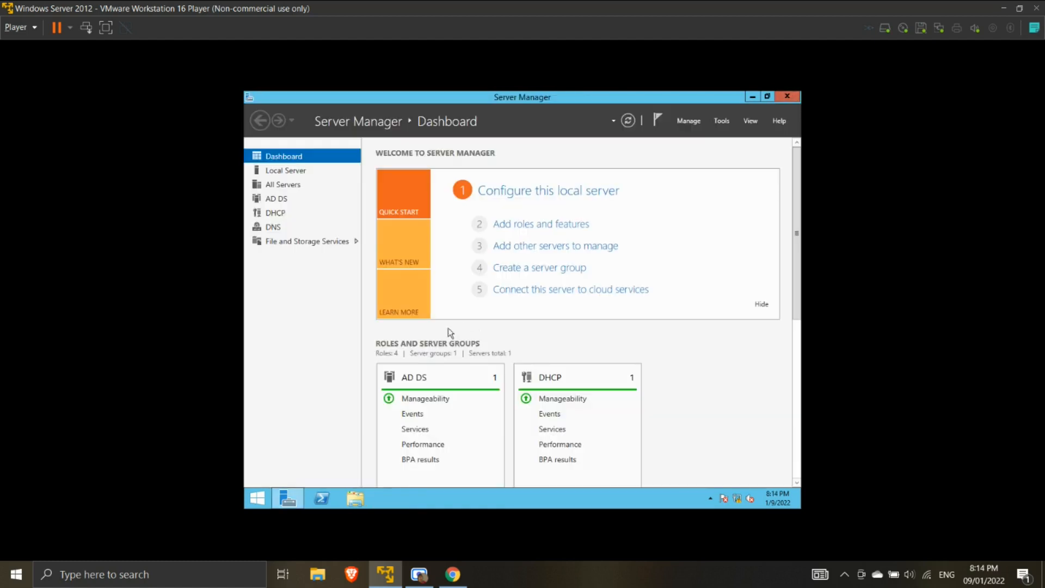
- Sign out of Administrator and sign in as user1 with its password
{"action": "left_click", "coordinate": [257, 498]}
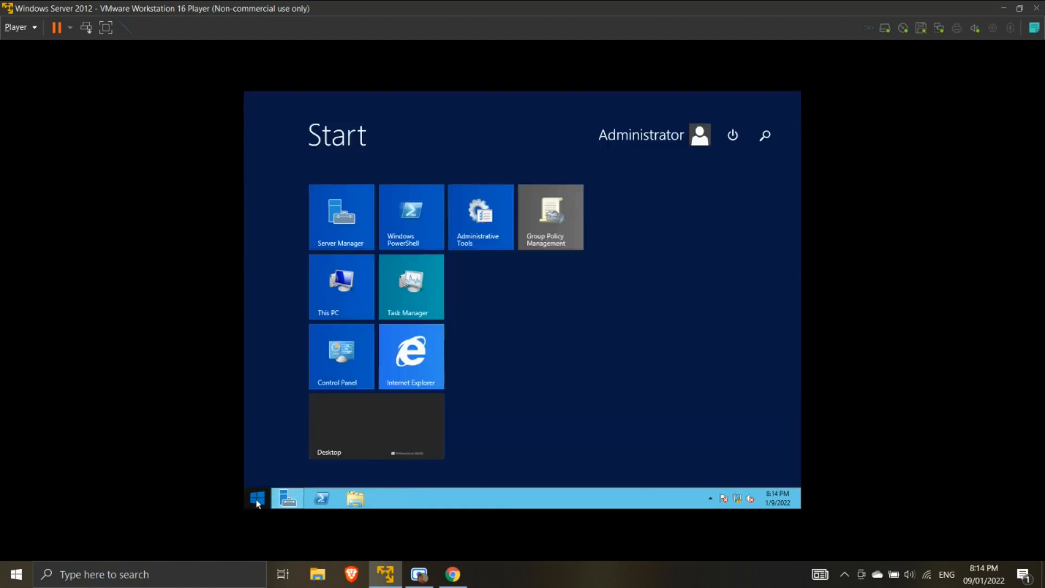
{"action": "left_click", "coordinate": [664, 145]}
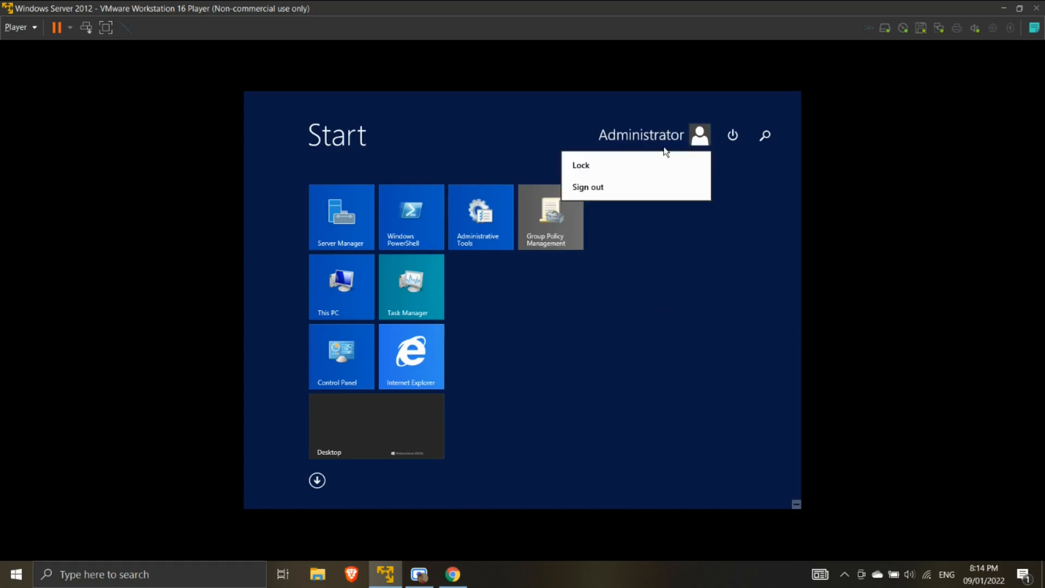
{"action": "left_click", "coordinate": [592, 188]}
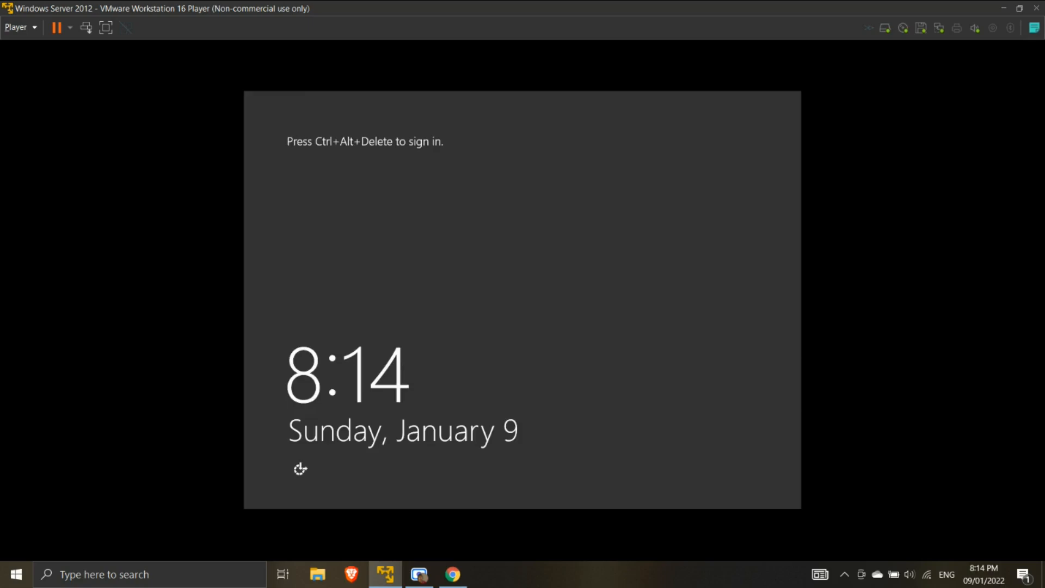
{"action": "left_click", "coordinate": [86, 28]}
{"action": "left_click", "coordinate": [597, 275]}
{"action": "type", "text": "user1"}
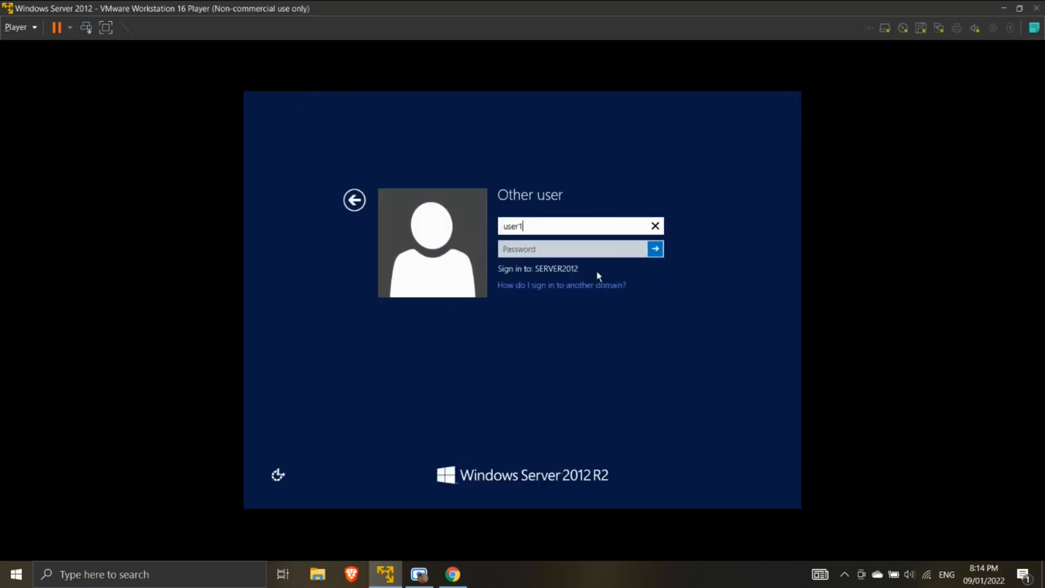
{"action": "key", "text": "Tab"}
{"action": "type", "text": "***********"}
{"action": "key", "text": "Return"}
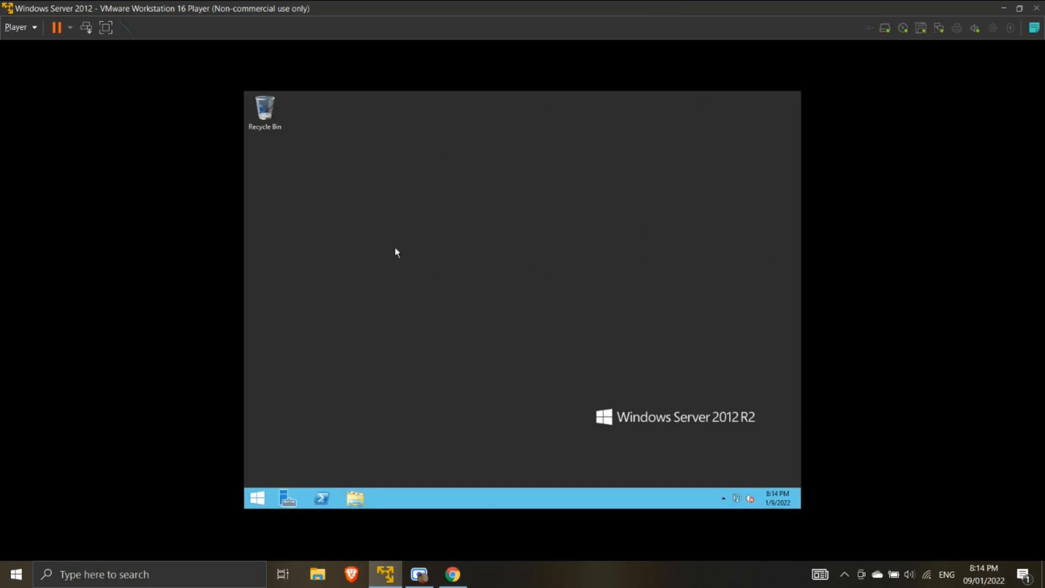
- Sign out of user1 and sign back in as administrator with the admin password
{"action": "left_click", "coordinate": [259, 497]}
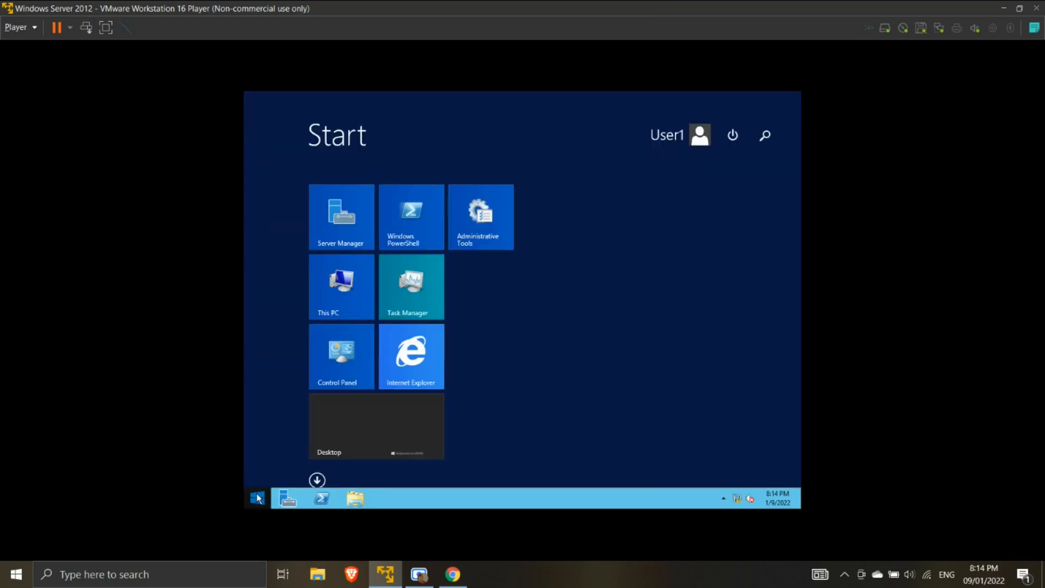
{"action": "left_click", "coordinate": [675, 135]}
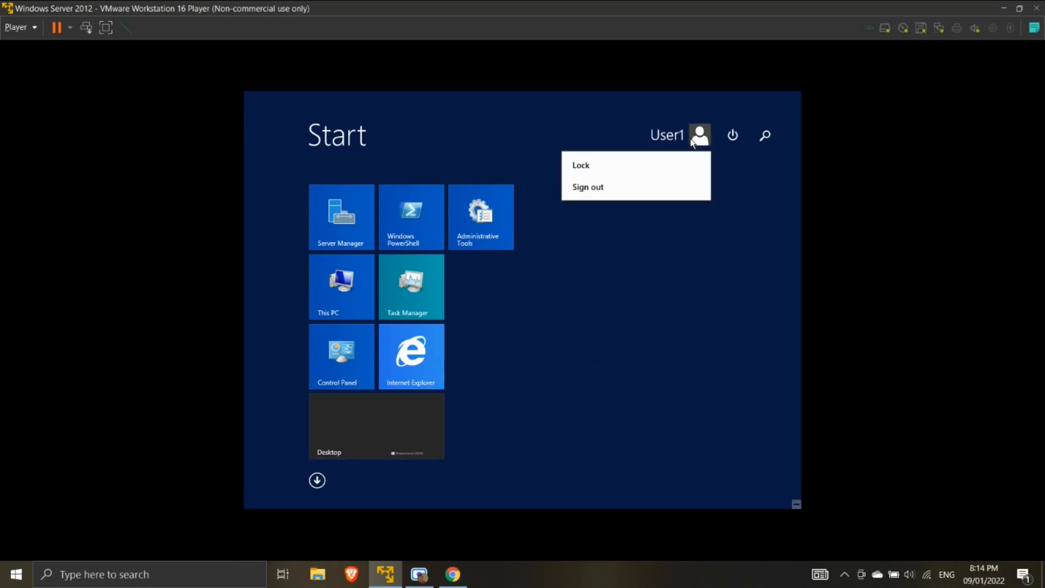
{"action": "left_click", "coordinate": [612, 181]}
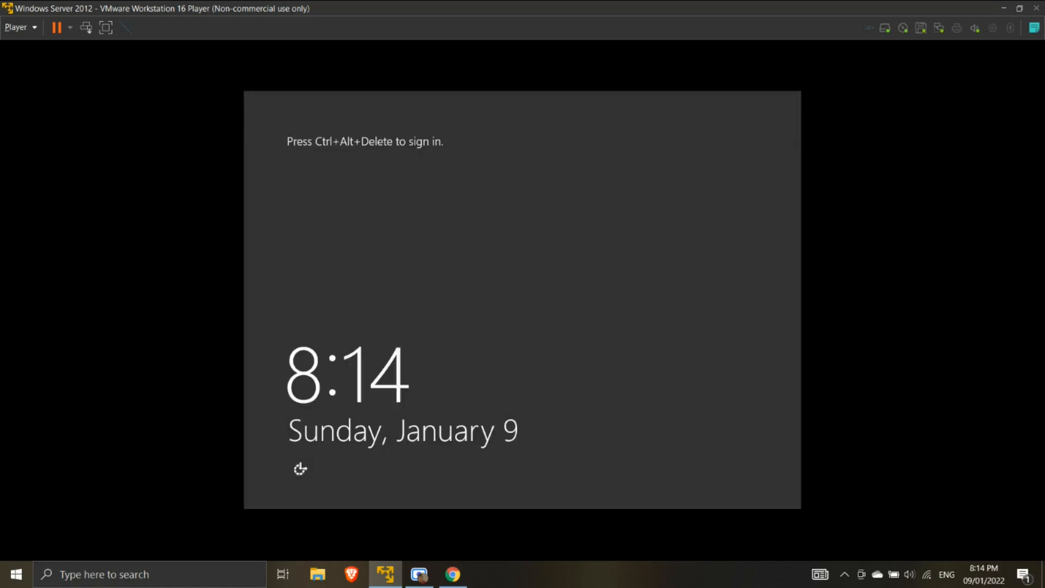
{"action": "left_click", "coordinate": [86, 27]}
{"action": "left_click", "coordinate": [591, 260]}
{"action": "type", "text": "administrator"}
{"action": "key", "text": "Tab"}
{"action": "type", "text": "P@ssw0rd"}
{"action": "key", "text": "Return"}
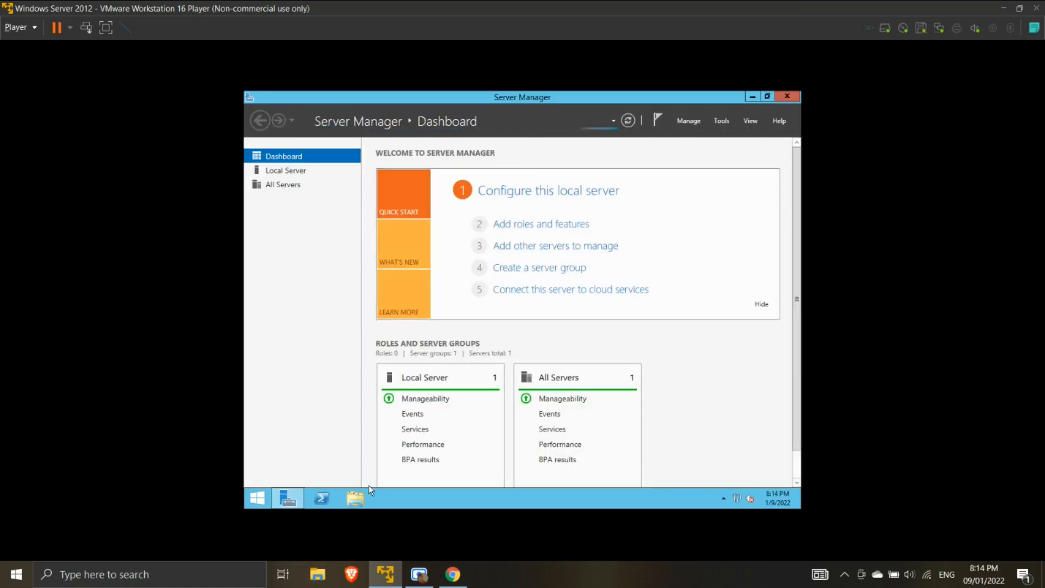
- Browse to C:\Users\user1 and turn on Hidden items in the View options
{"action": "left_click", "coordinate": [356, 498]}
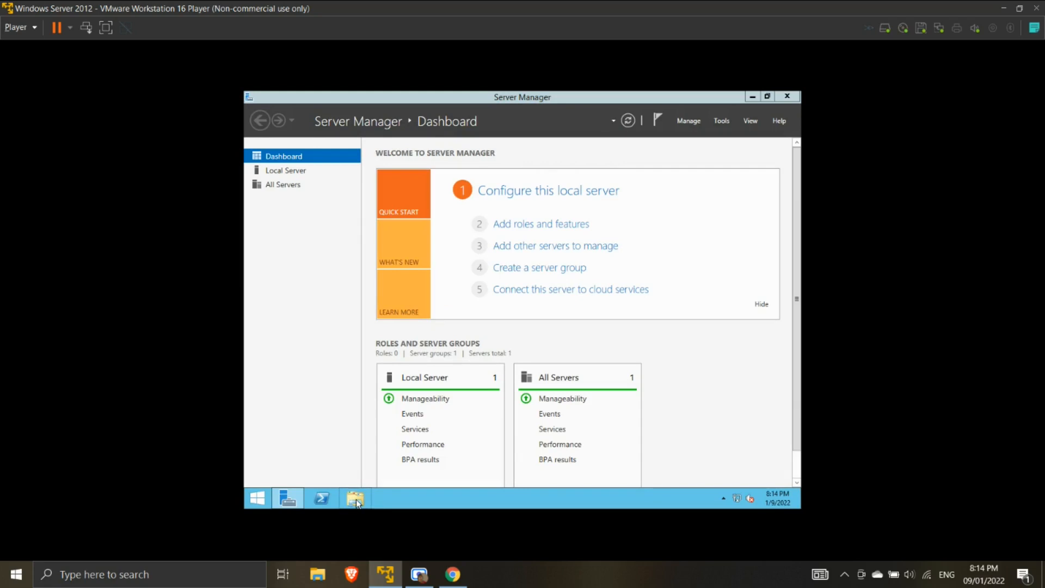
{"action": "double_click", "coordinate": [581, 314]}
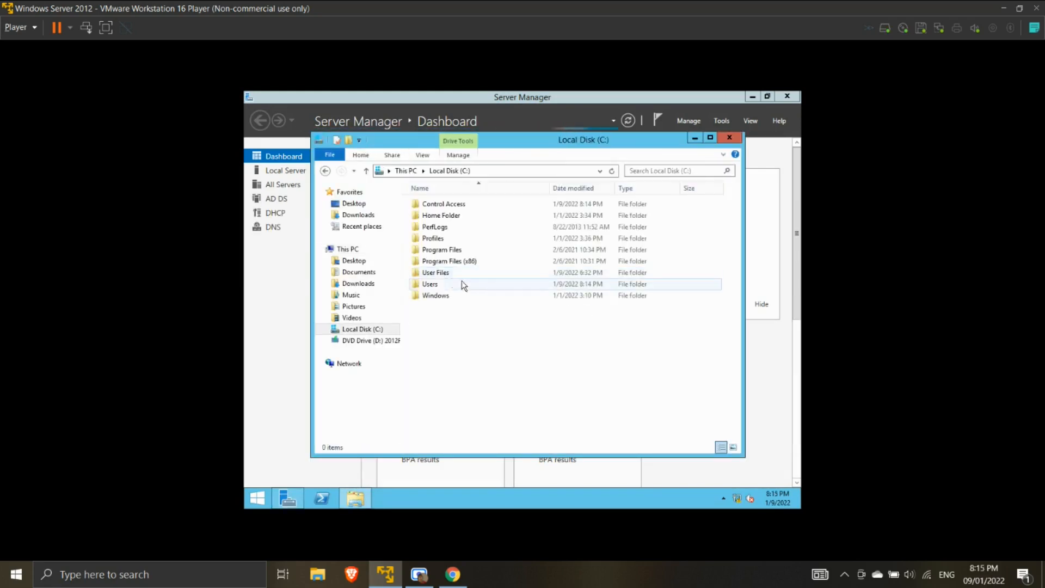
{"action": "double_click", "coordinate": [430, 284]}
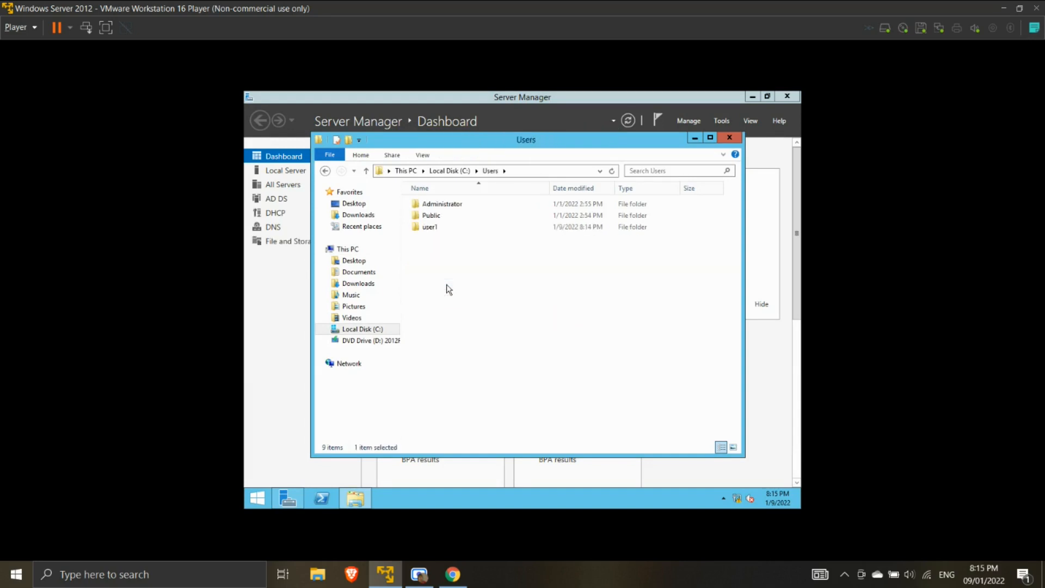
{"action": "double_click", "coordinate": [429, 227]}
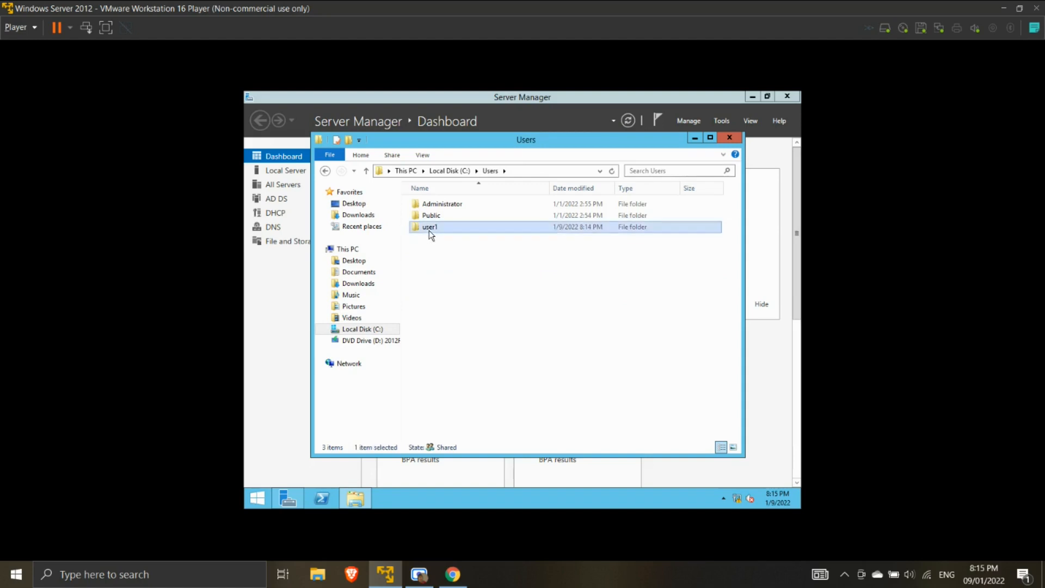
{"action": "left_click", "coordinate": [423, 156]}
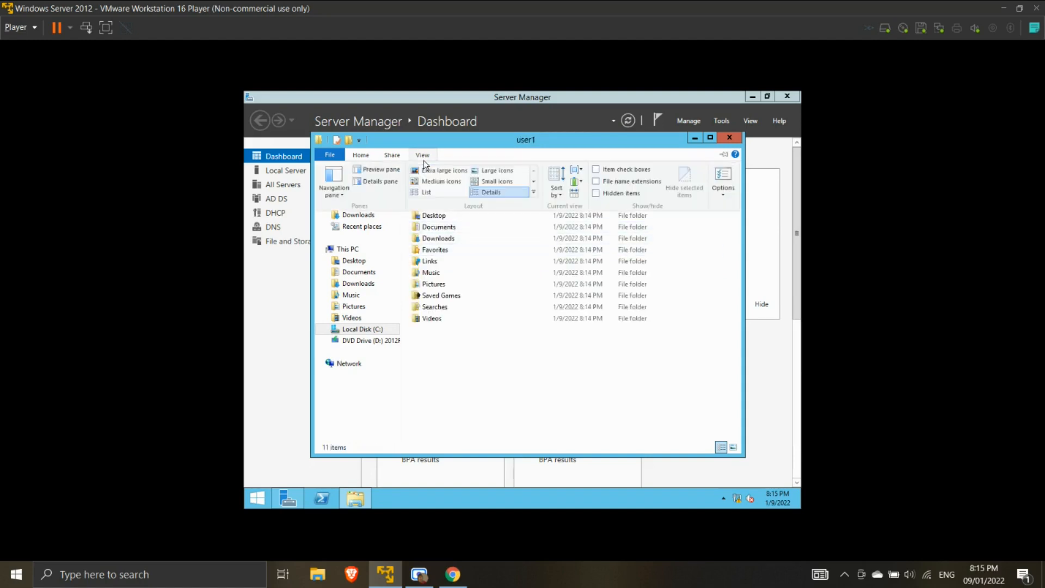
{"action": "left_click", "coordinate": [618, 193]}
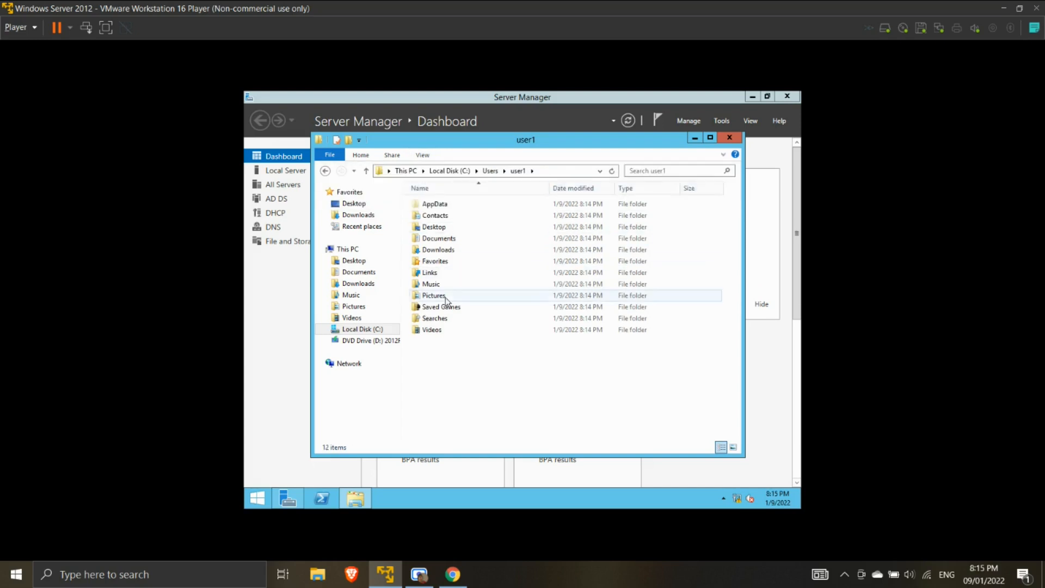
{"action": "left_click", "coordinate": [424, 157]}
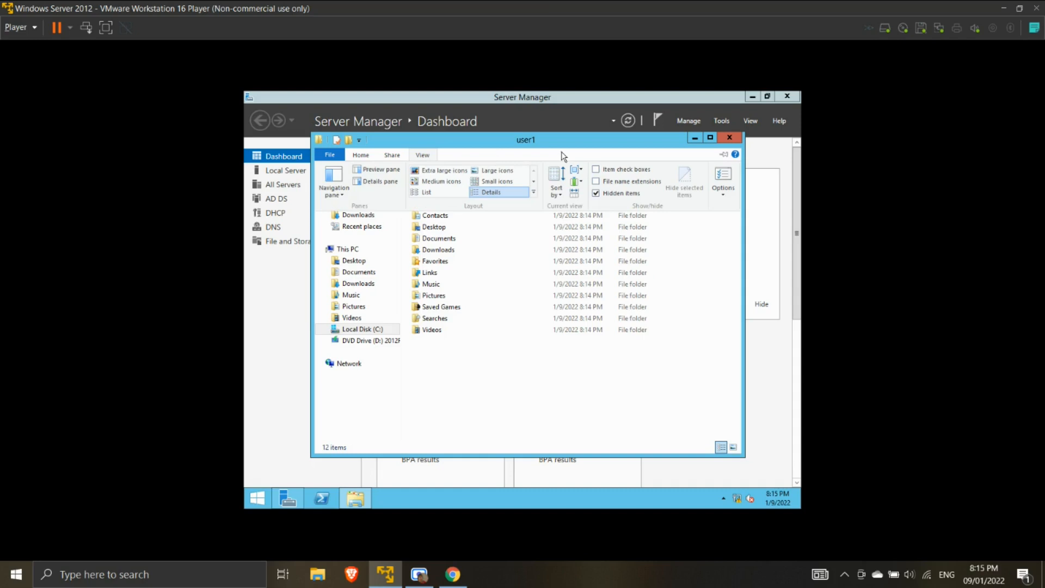
- In Folder Options, uncheck hiding empty drives, extensions, merge conflicts and protected system files, then apply
{"action": "left_click", "coordinate": [723, 183]}
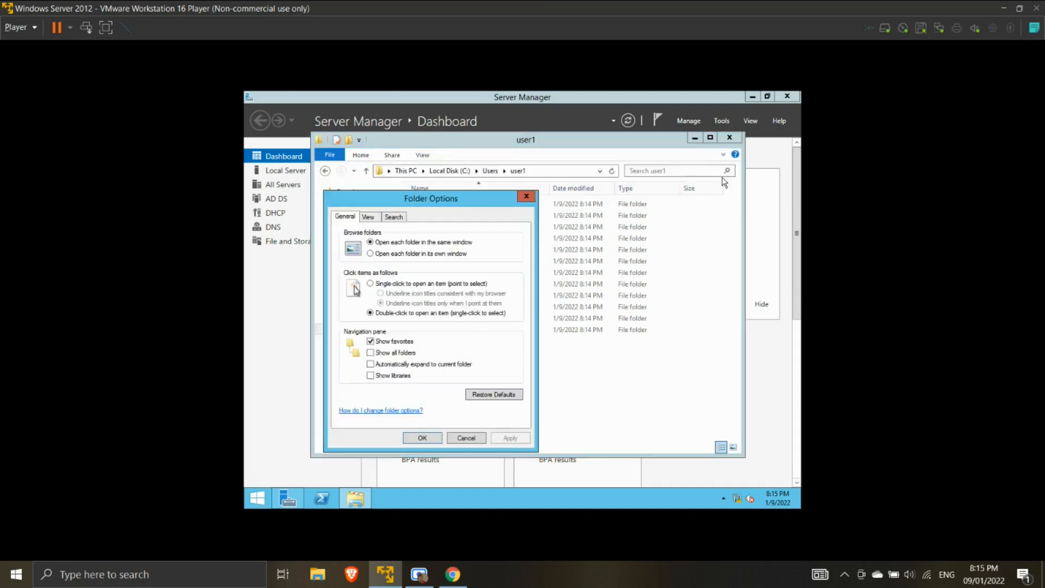
{"action": "left_click", "coordinate": [379, 220]}
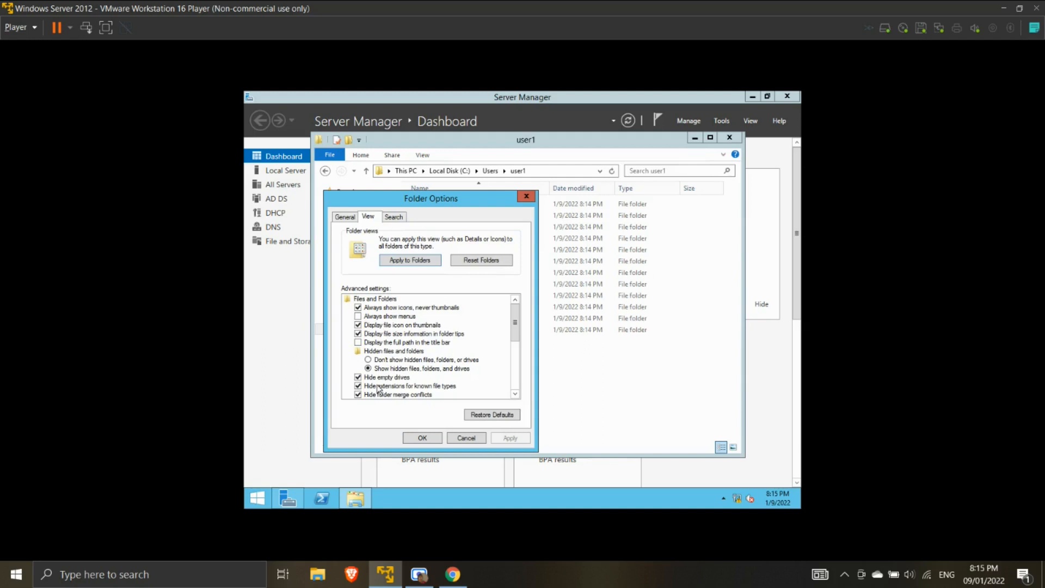
{"action": "left_click_drag", "start_coordinate": [514, 332], "coordinate": [515, 338]}
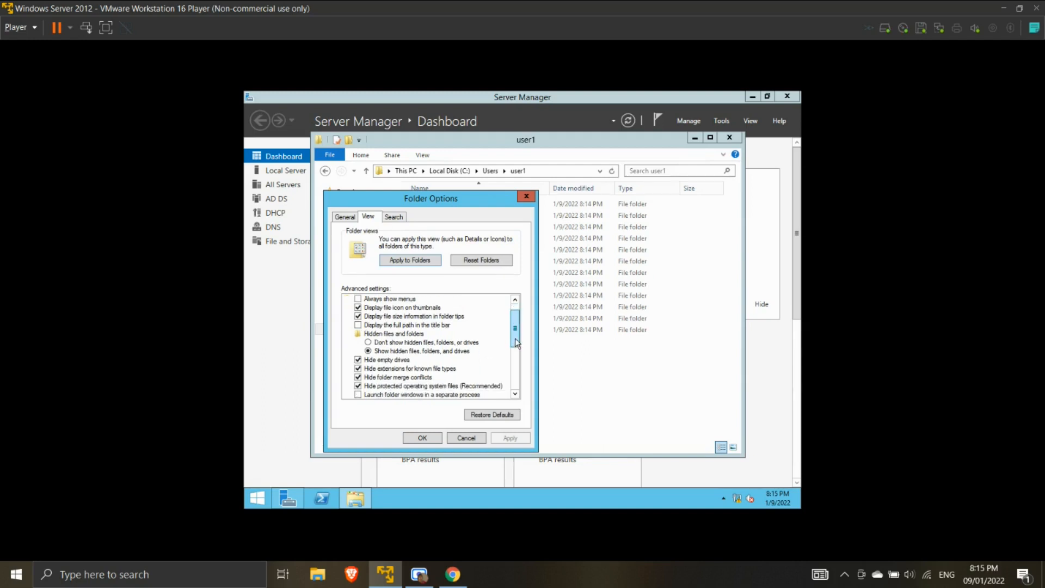
{"action": "left_click", "coordinate": [375, 362]}
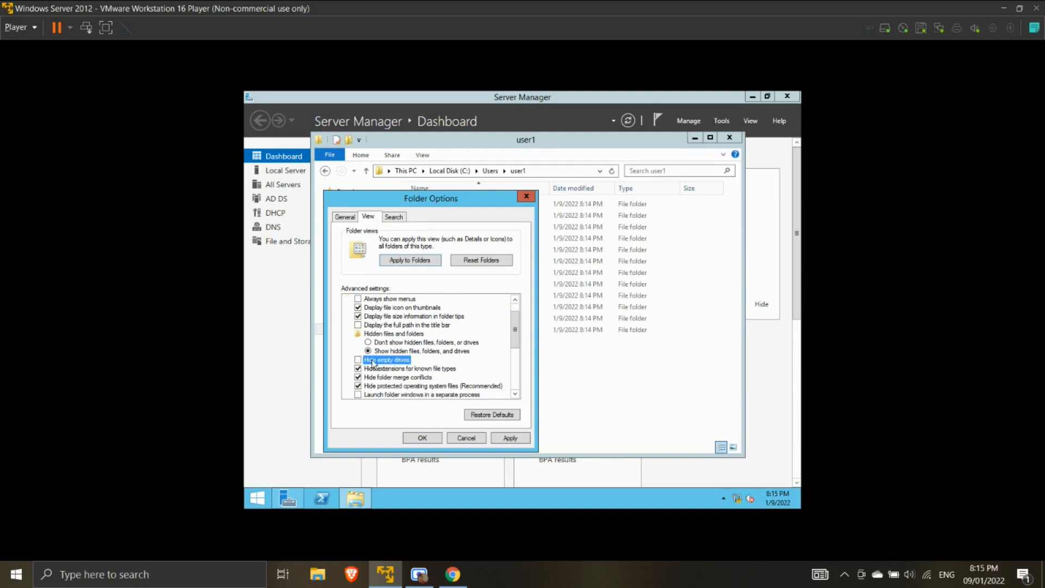
{"action": "left_click", "coordinate": [374, 368]}
{"action": "left_click", "coordinate": [383, 378]}
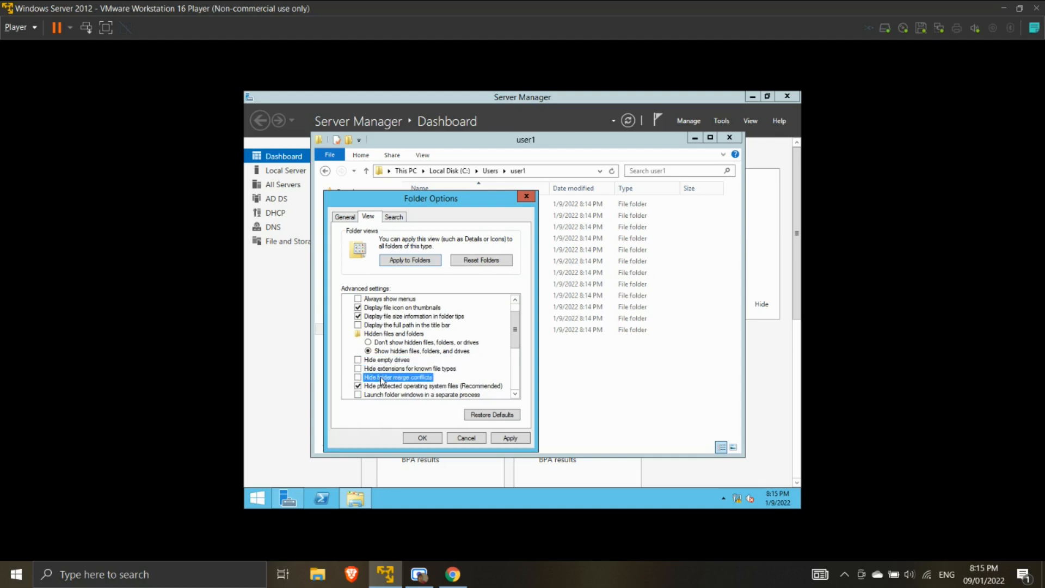
{"action": "left_click", "coordinate": [385, 386]}
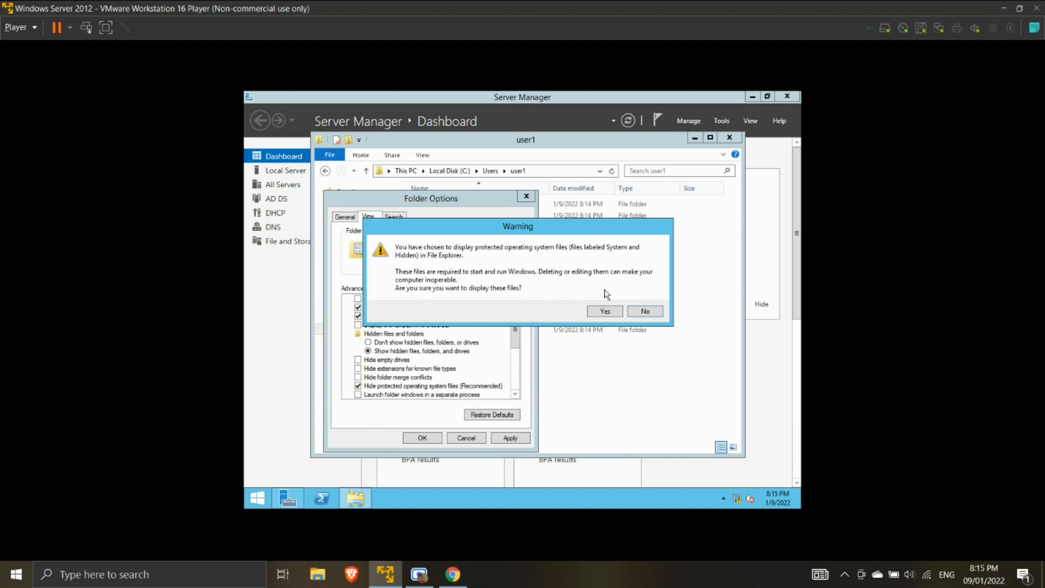
{"action": "left_click", "coordinate": [616, 309]}
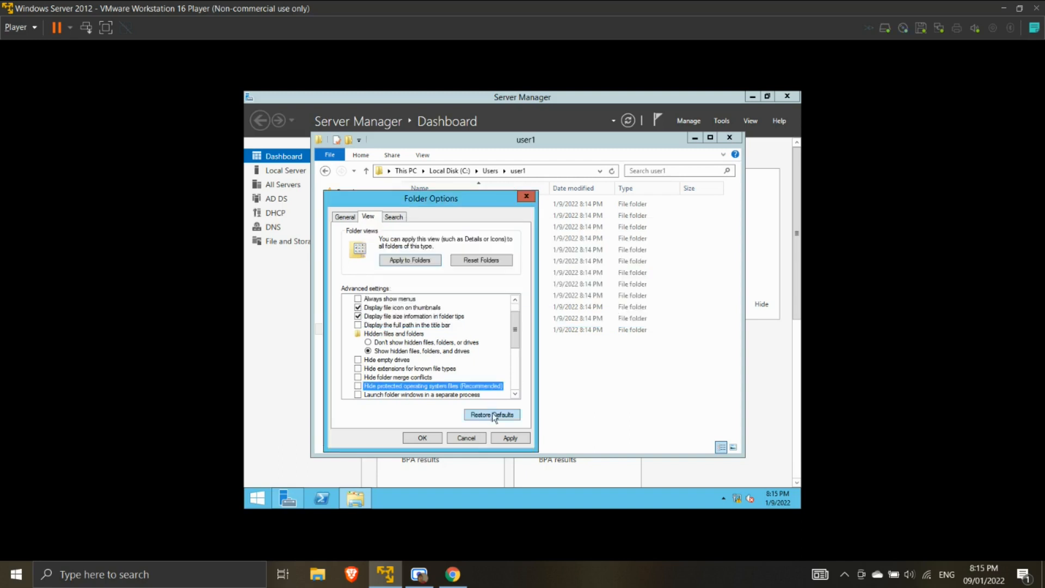
{"action": "left_click", "coordinate": [506, 437]}
- Keep the folder option changes, locate NTUSER.DAT in C:\Users\user1, and put it into rename mode
{"action": "left_click", "coordinate": [422, 437]}
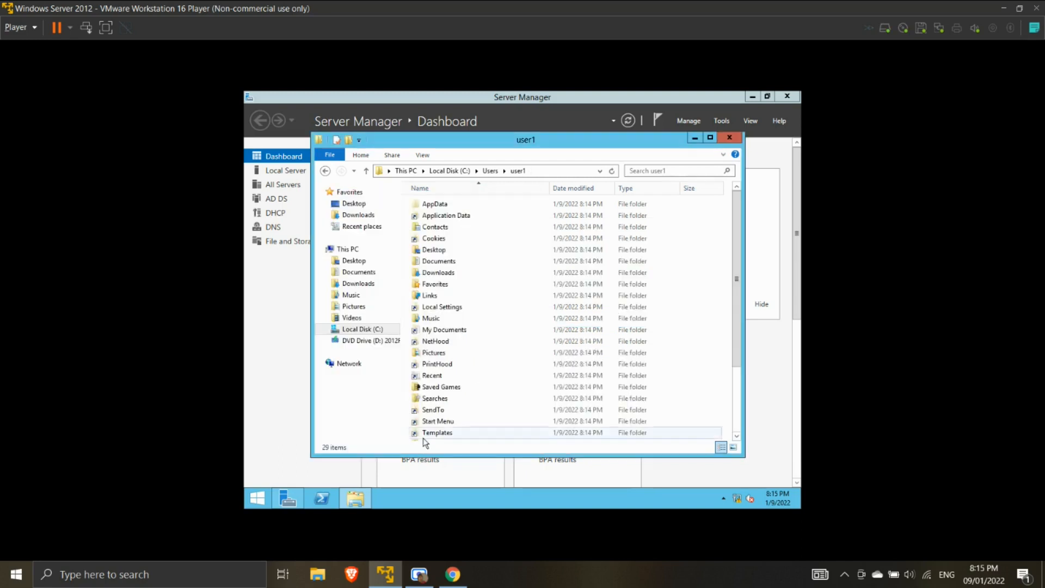
{"action": "scroll", "coordinate": [450, 380], "scroll_direction": "down", "scroll_amount": 3}
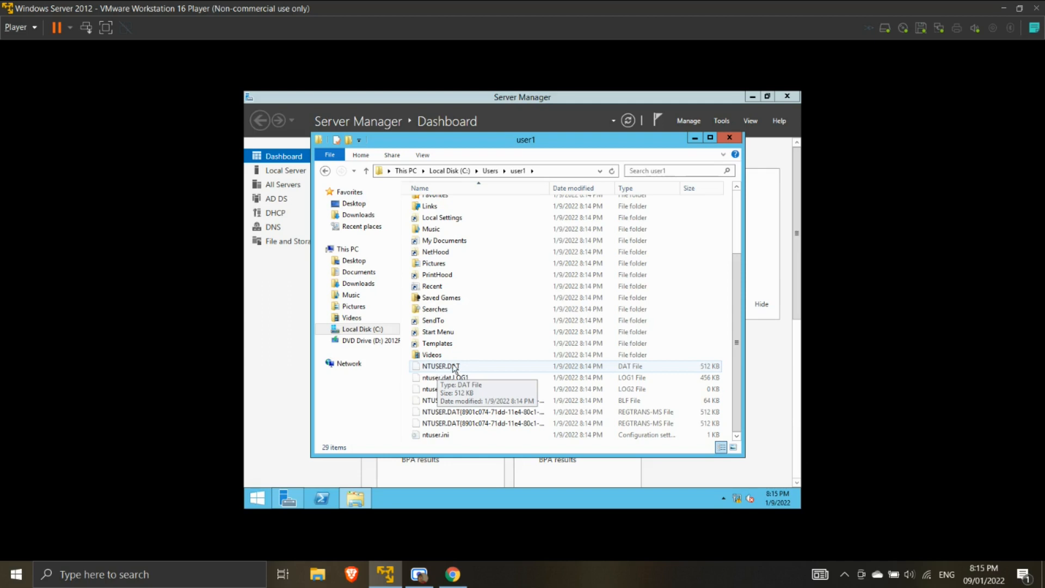
{"action": "left_click", "coordinate": [455, 368]}
{"action": "double_click", "coordinate": [455, 369]}
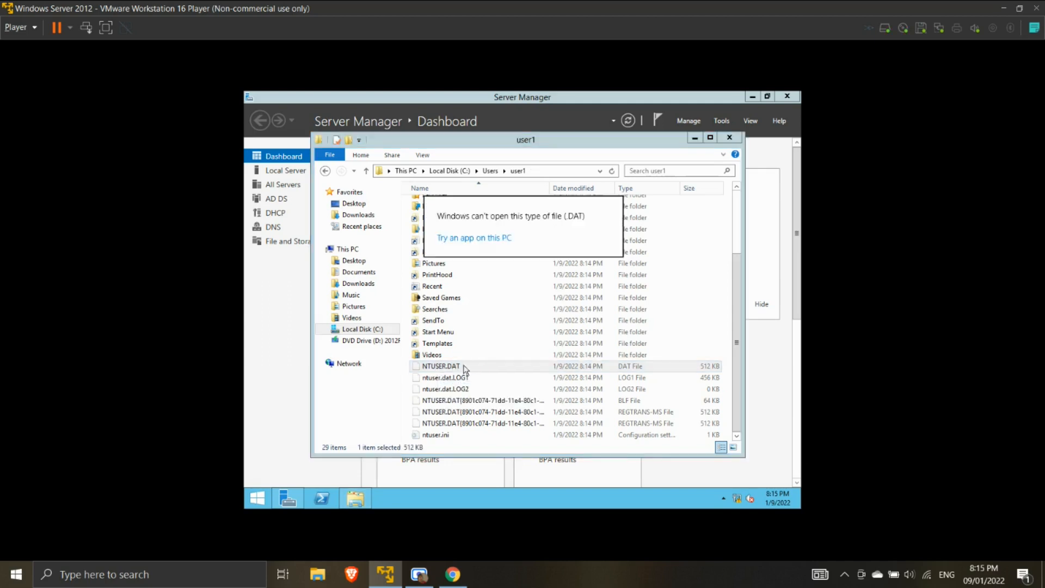
{"action": "left_click", "coordinate": [439, 369]}
{"action": "left_click", "coordinate": [439, 369]}
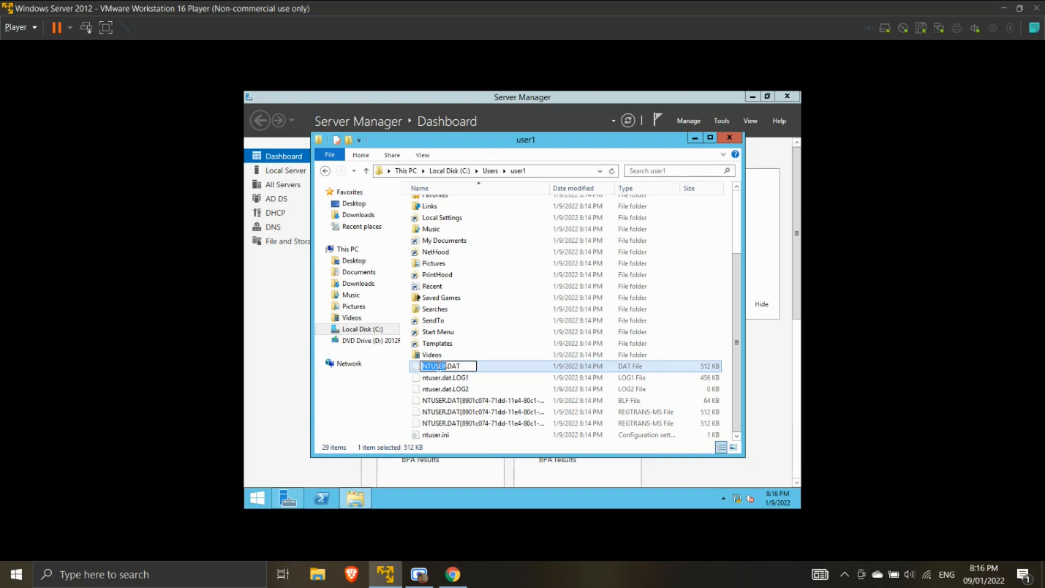
- Rename NTUSER.DAT to NTUSER.MAN, accepting both warnings, and delete ntuser.dat.LOG1 and ntuser.dat.LOG2
{"action": "left_click", "coordinate": [438, 367]}
{"action": "key", "text": "BackSpace"}
{"action": "key", "text": "BackSpace"}
{"action": "key", "text": "BackSpace"}
{"action": "type", "text": "MAN"}
{"action": "key", "text": "Return"}
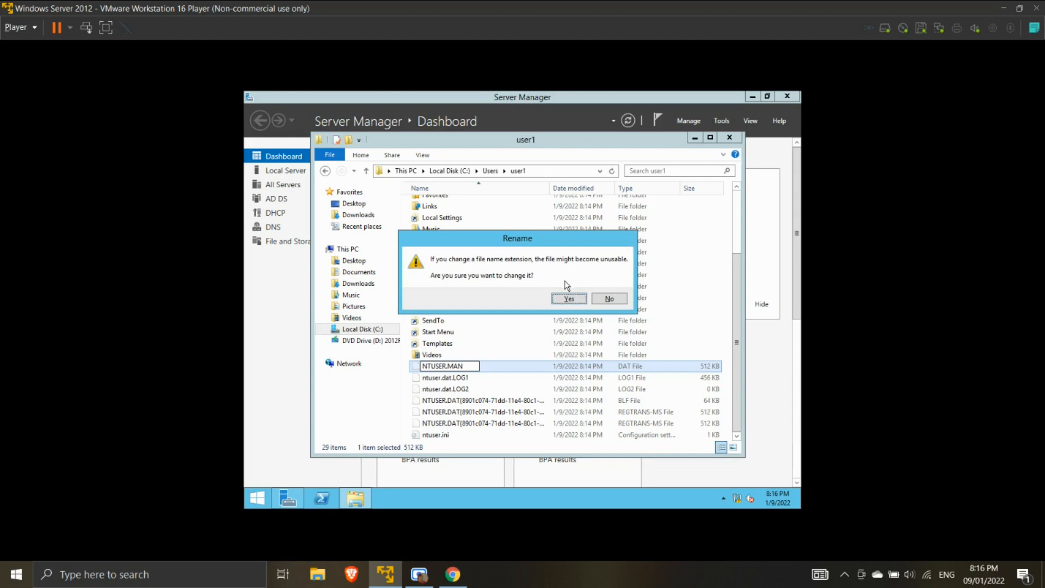
{"action": "left_click", "coordinate": [569, 300]}
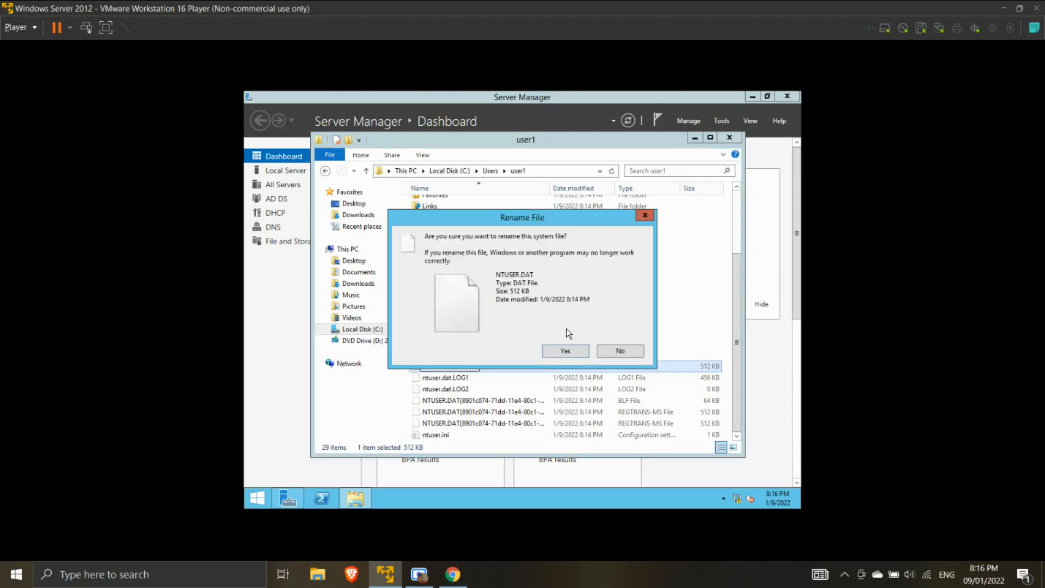
{"action": "left_click", "coordinate": [568, 350]}
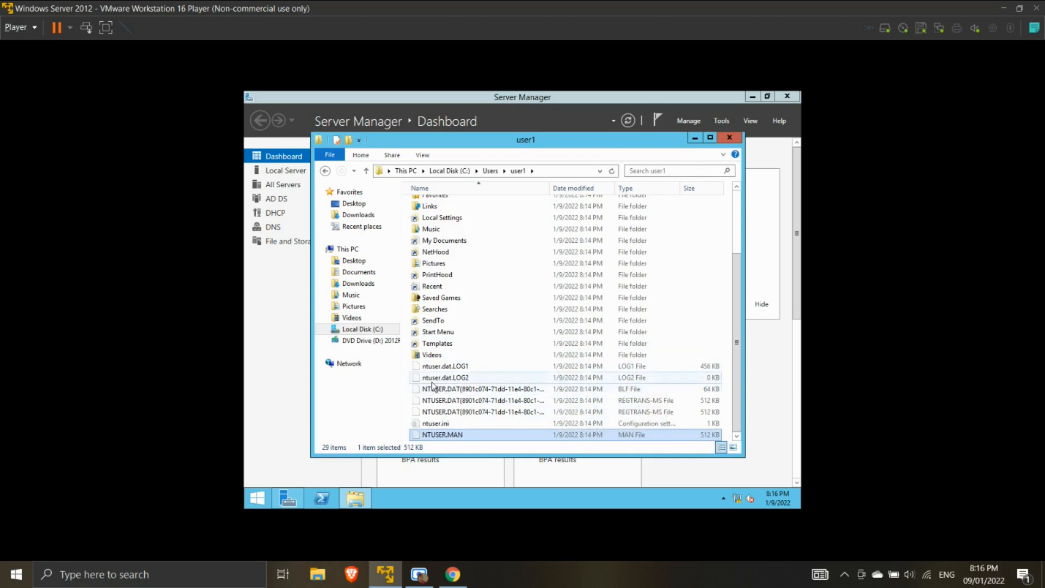
{"action": "left_click_drag", "start_coordinate": [402, 364], "coordinate": [428, 378]}
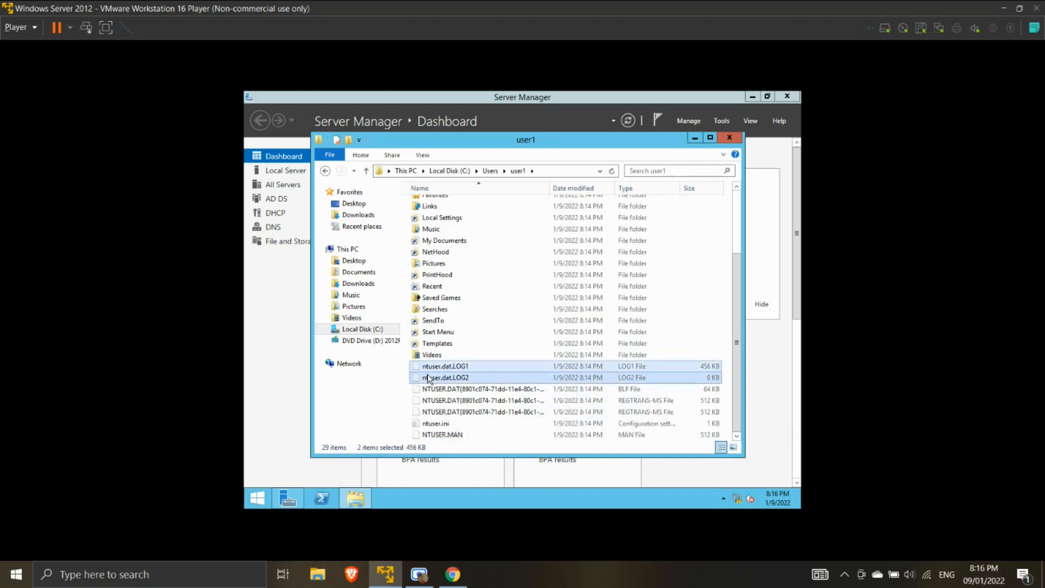
{"action": "key", "text": "Delete"}
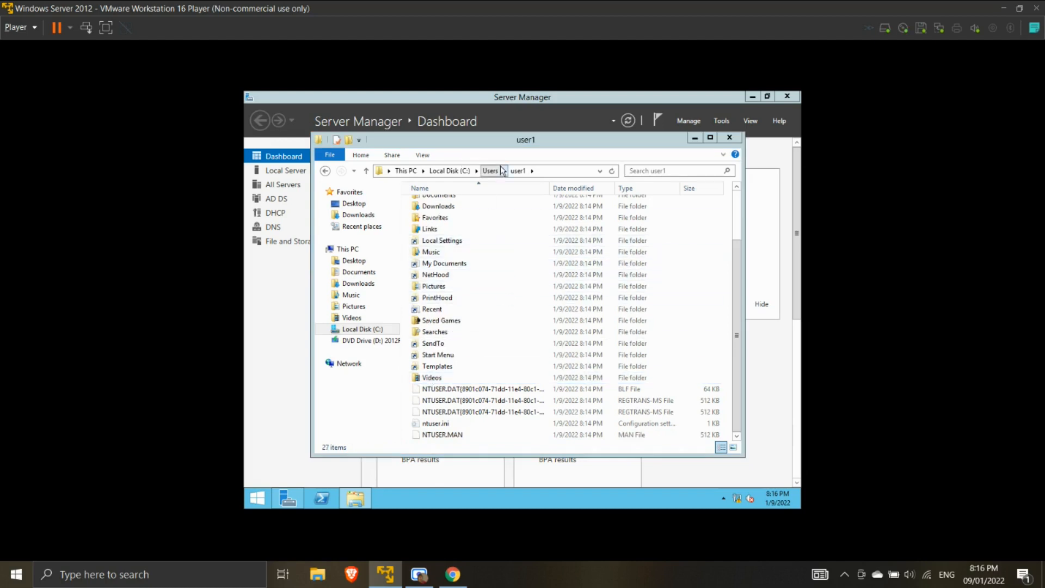
- Turn off Hidden items in File Explorer's View settings
{"action": "left_click", "coordinate": [427, 156]}
{"action": "left_click", "coordinate": [427, 155]}
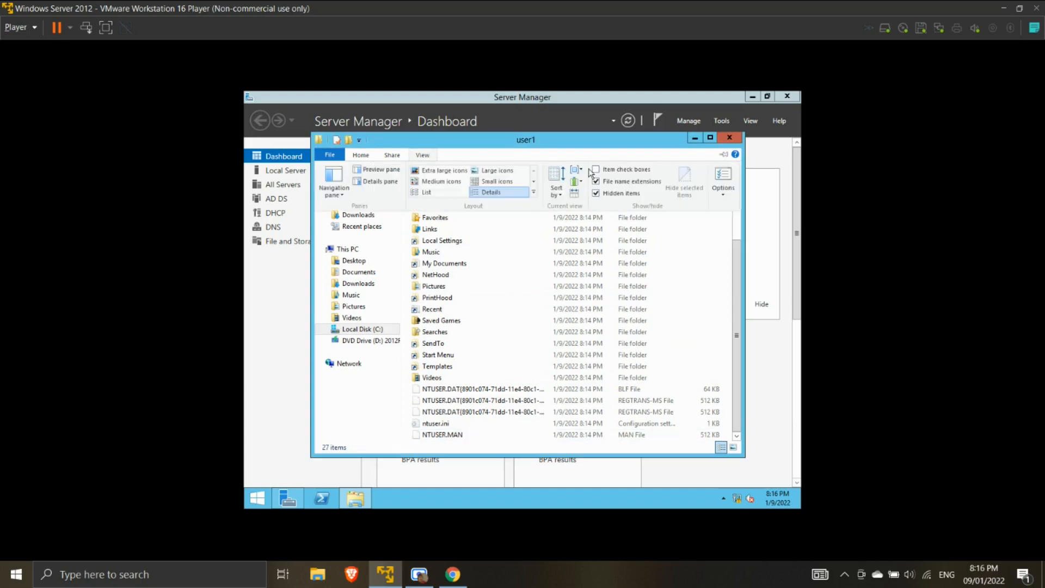
{"action": "left_click", "coordinate": [619, 194]}
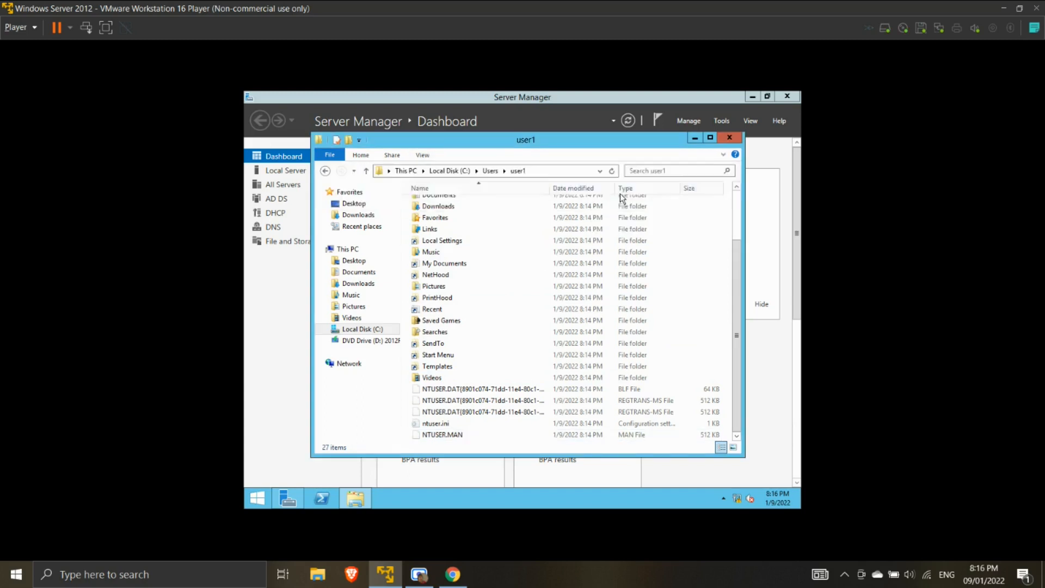
- Rename the user1 profile folder in C:\Users to user1.V2
{"action": "left_click", "coordinate": [325, 170]}
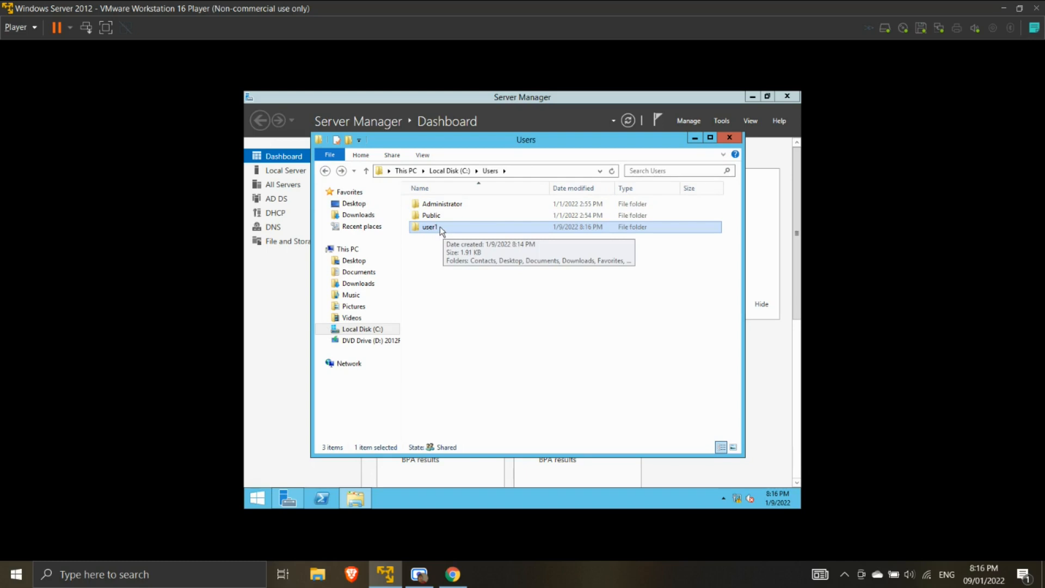
{"action": "left_click", "coordinate": [440, 227]}
{"action": "left_click", "coordinate": [440, 227]}
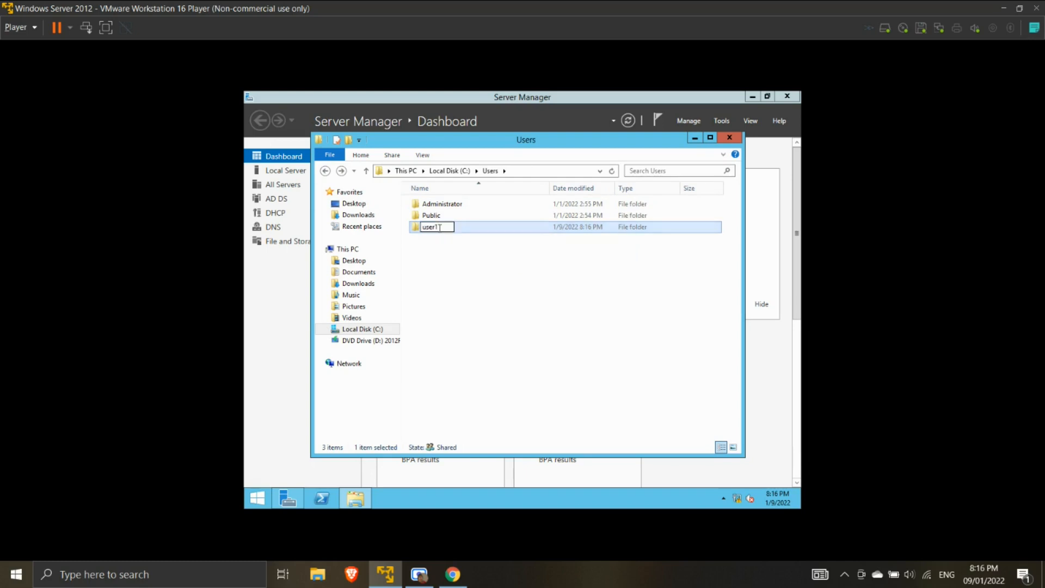
{"action": "type", "text": "2V2"}
{"action": "key", "text": "Return"}
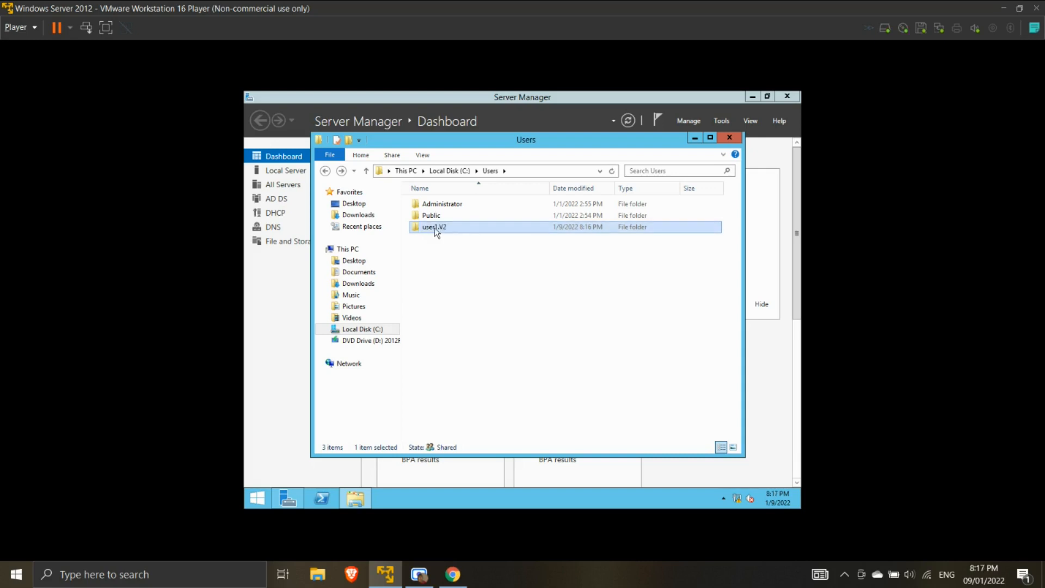
- Copy the user1.V2 folder, then open C:\Control Access
{"action": "right_click", "coordinate": [434, 228]}
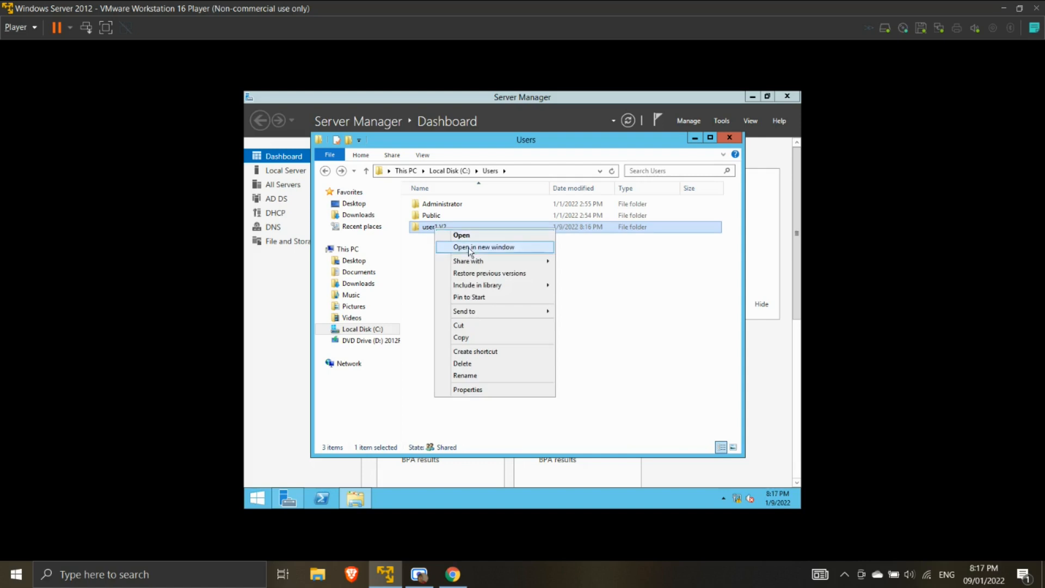
{"action": "left_click", "coordinate": [468, 337]}
{"action": "left_click", "coordinate": [324, 170]}
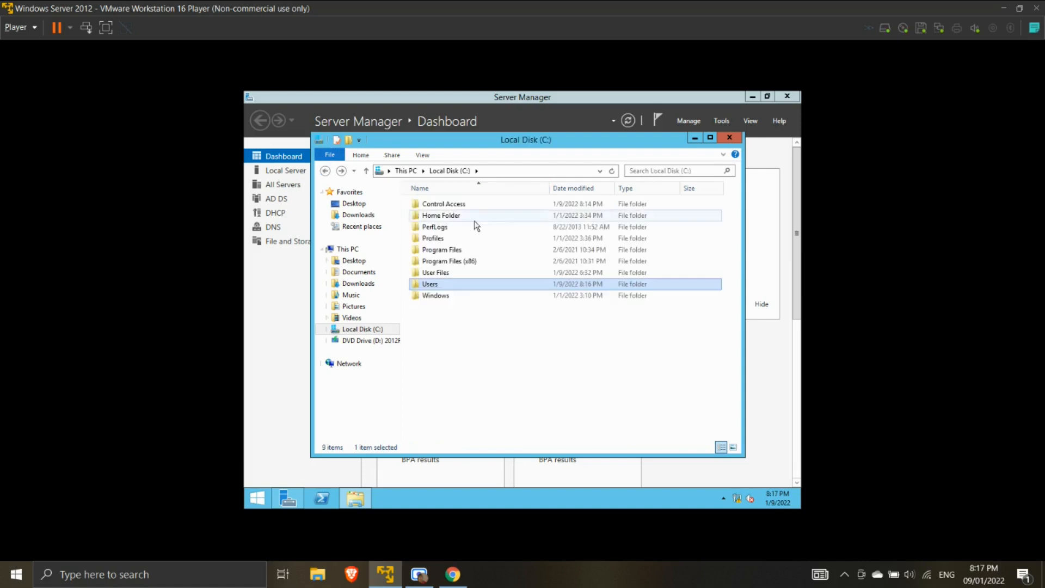
{"action": "double_click", "coordinate": [449, 205]}
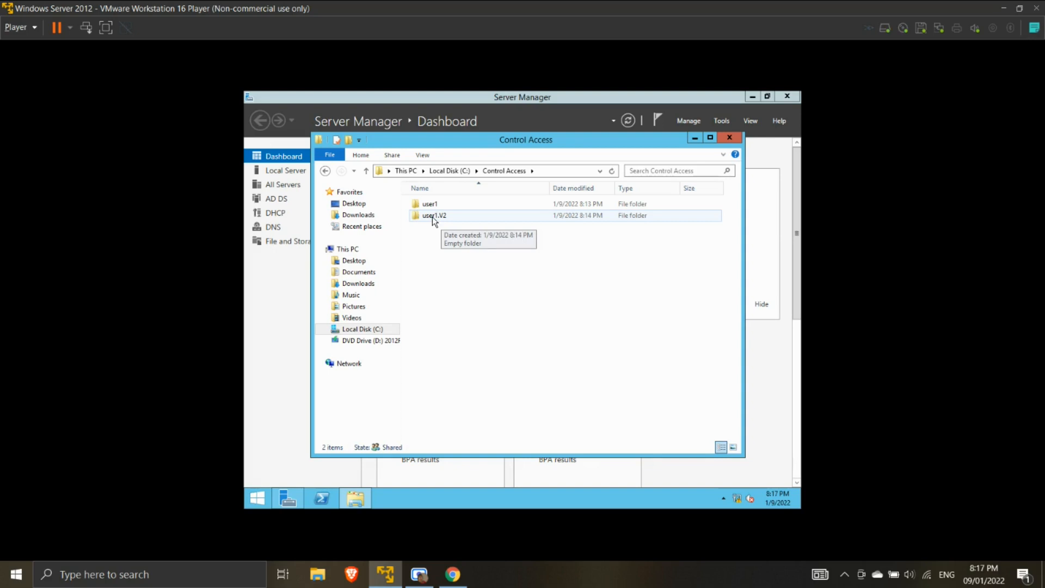
- Open the Advanced Security Settings for C:\Control Access\user1.V2
{"action": "right_click", "coordinate": [432, 217]}
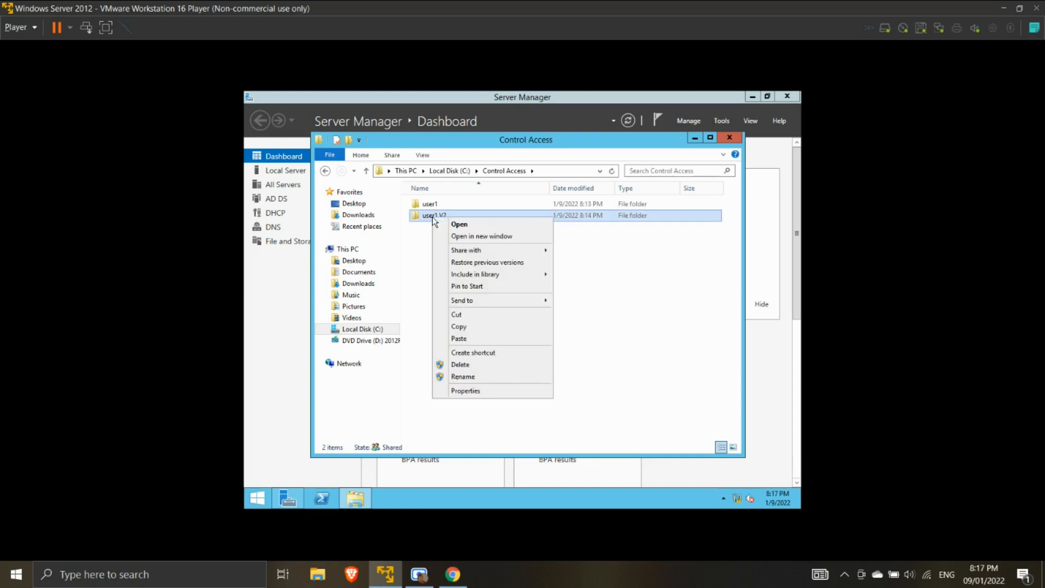
{"action": "left_click", "coordinate": [500, 393]}
{"action": "left_click", "coordinate": [508, 244]}
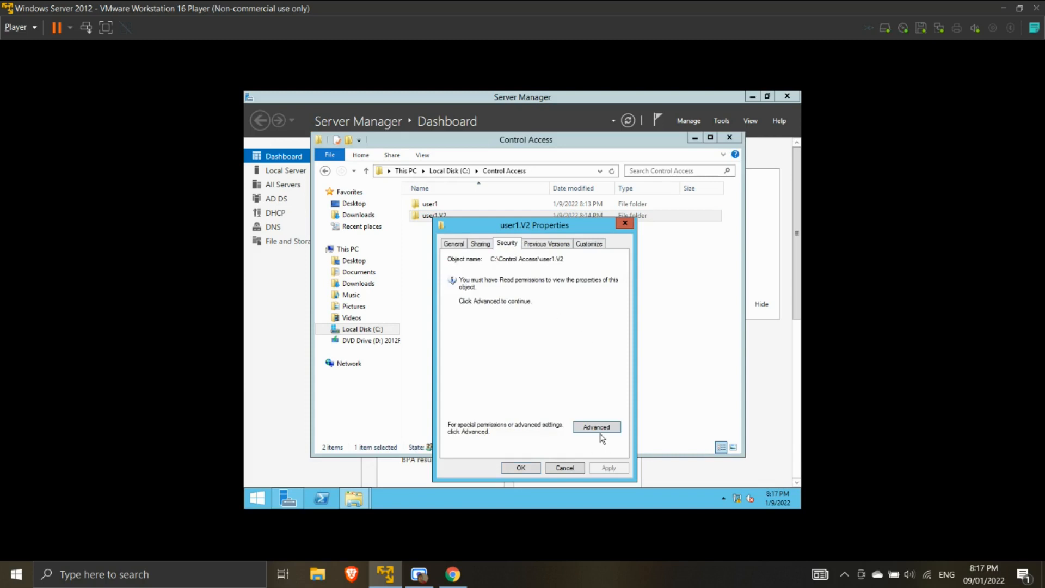
{"action": "left_click", "coordinate": [598, 427]}
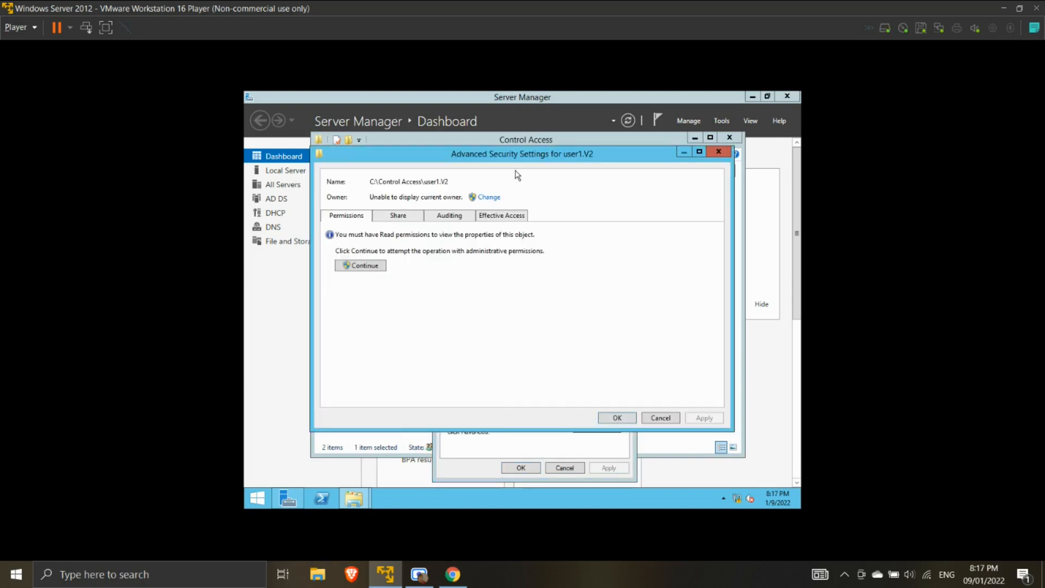
- Choose the Administrator account as the folder's new owner
{"action": "left_click", "coordinate": [489, 198]}
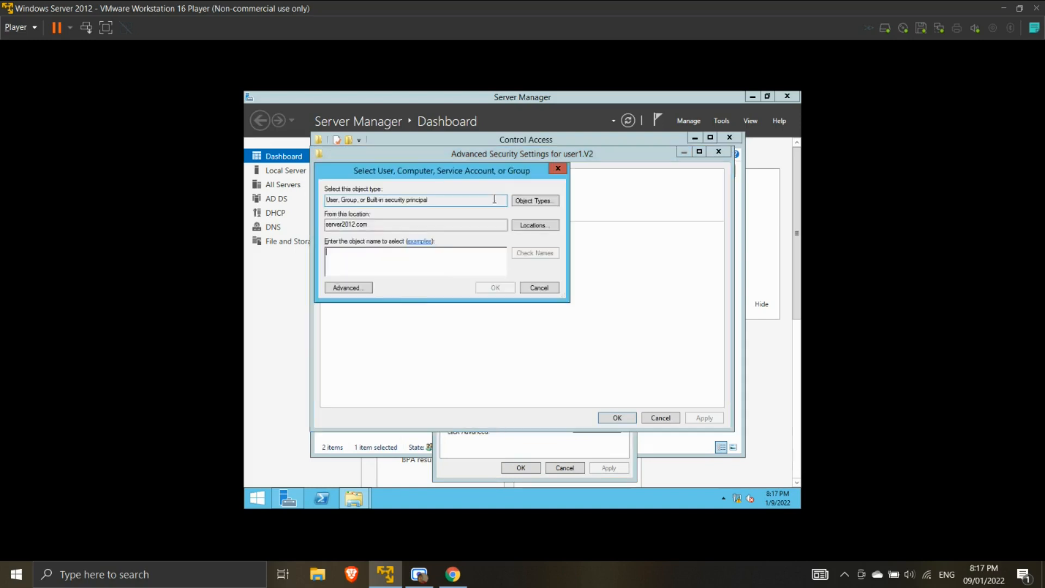
{"action": "type", "text": "Admin"}
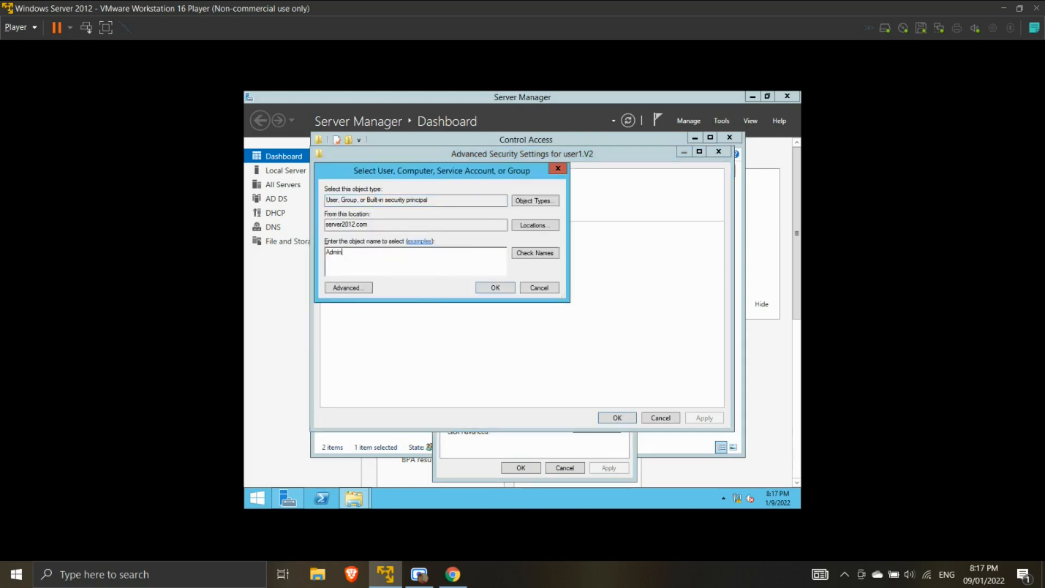
{"action": "type", "text": "istrator"}
{"action": "left_click", "coordinate": [536, 253]}
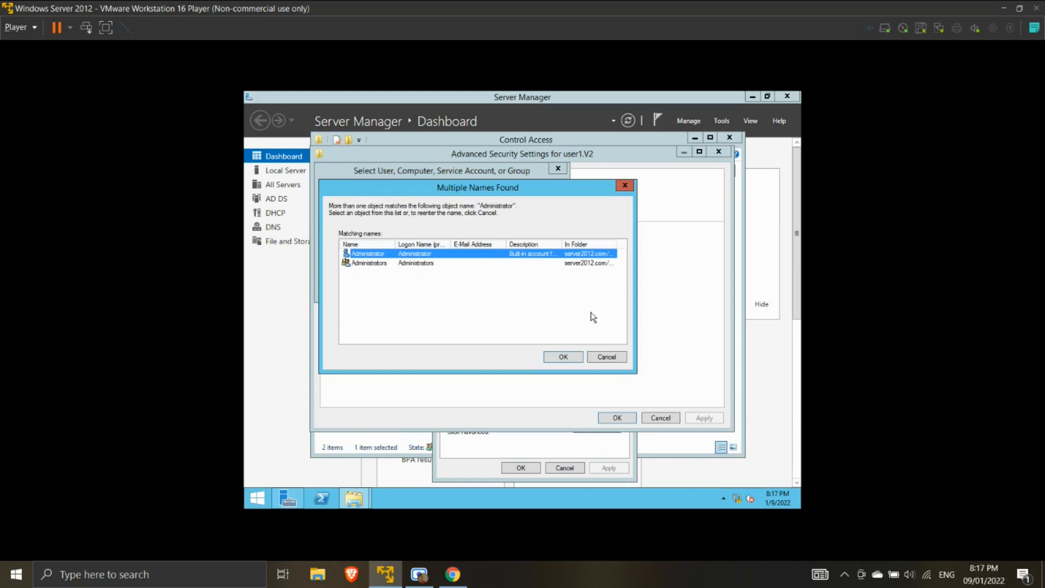
{"action": "left_click", "coordinate": [564, 357]}
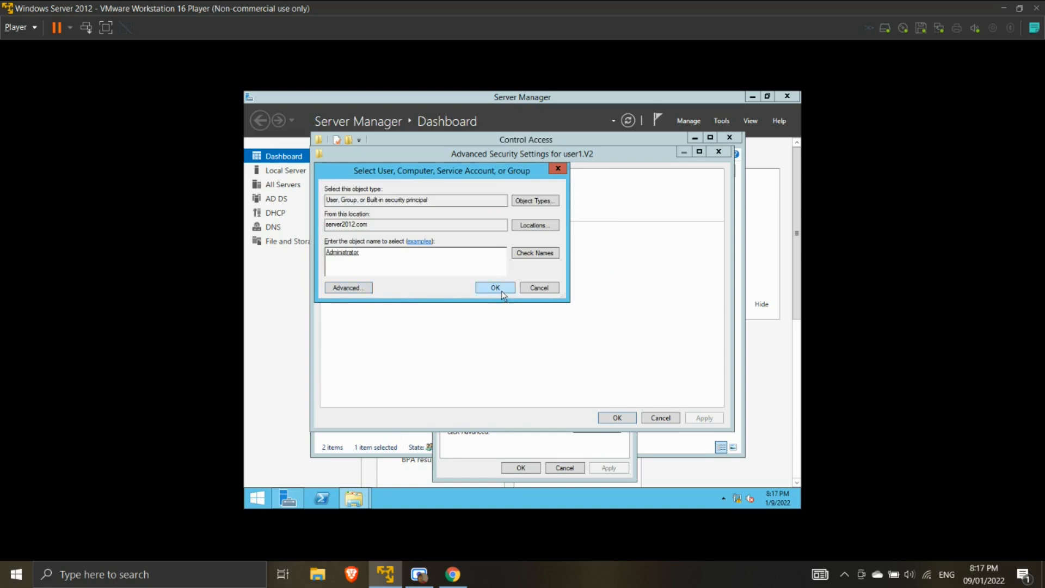
{"action": "left_click", "coordinate": [358, 292]}
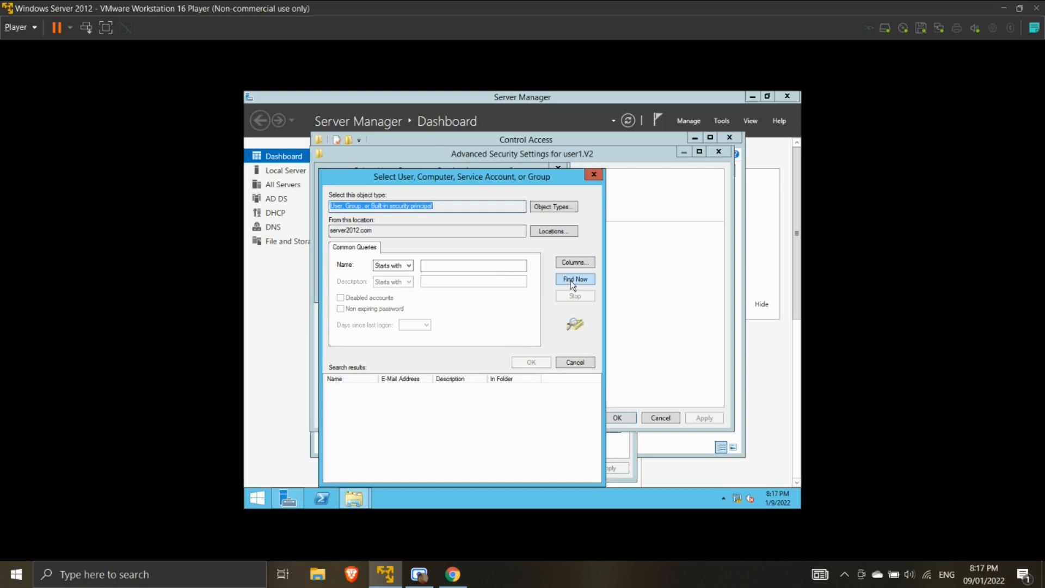
{"action": "left_click", "coordinate": [580, 361]}
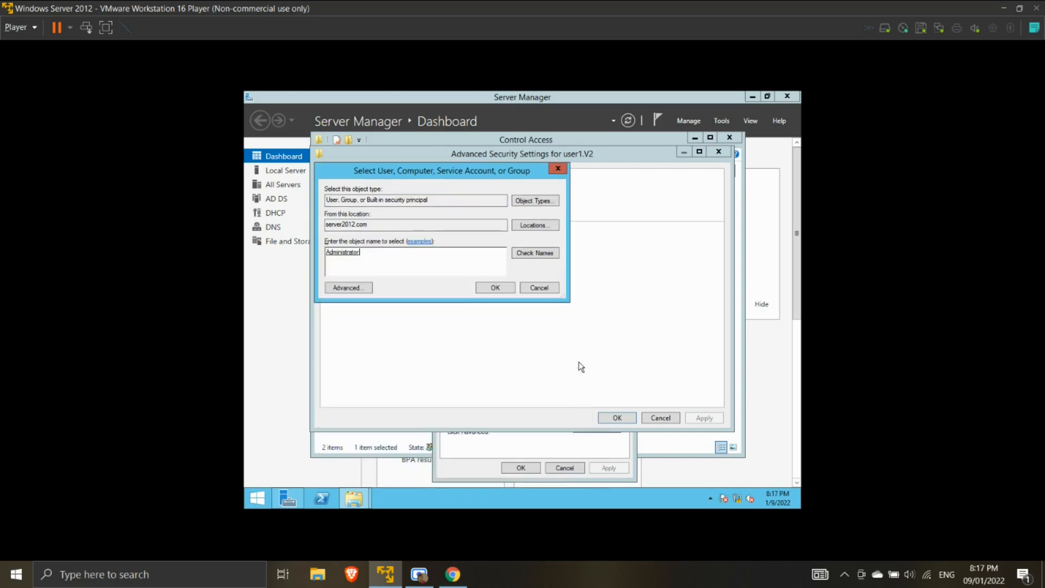
{"action": "left_click", "coordinate": [500, 291]}
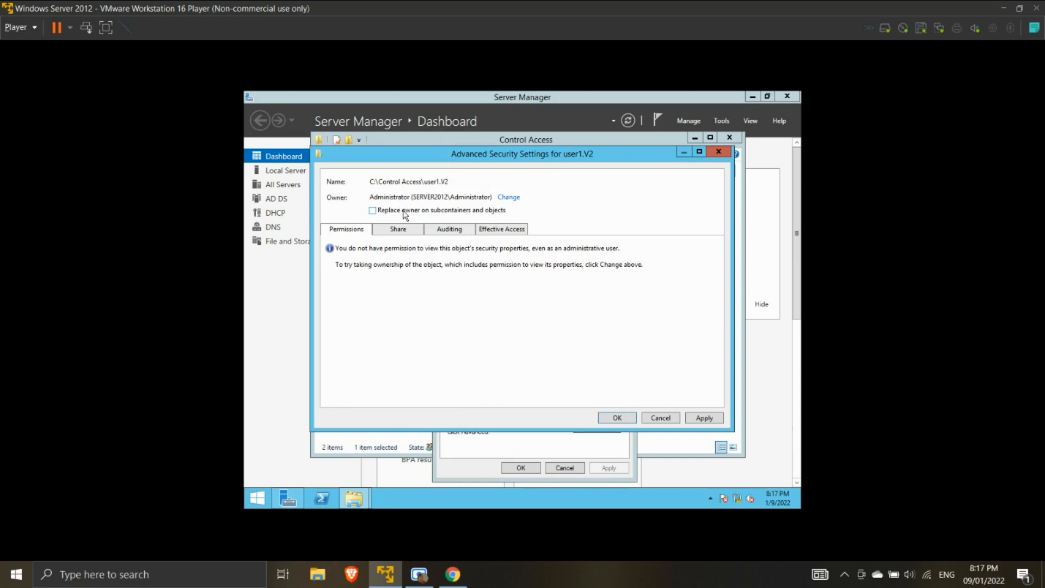
- Apply the Administrator ownership, accept replacing permissions with Full Control, and close Advanced Security Settings
{"action": "left_click", "coordinate": [699, 417]}
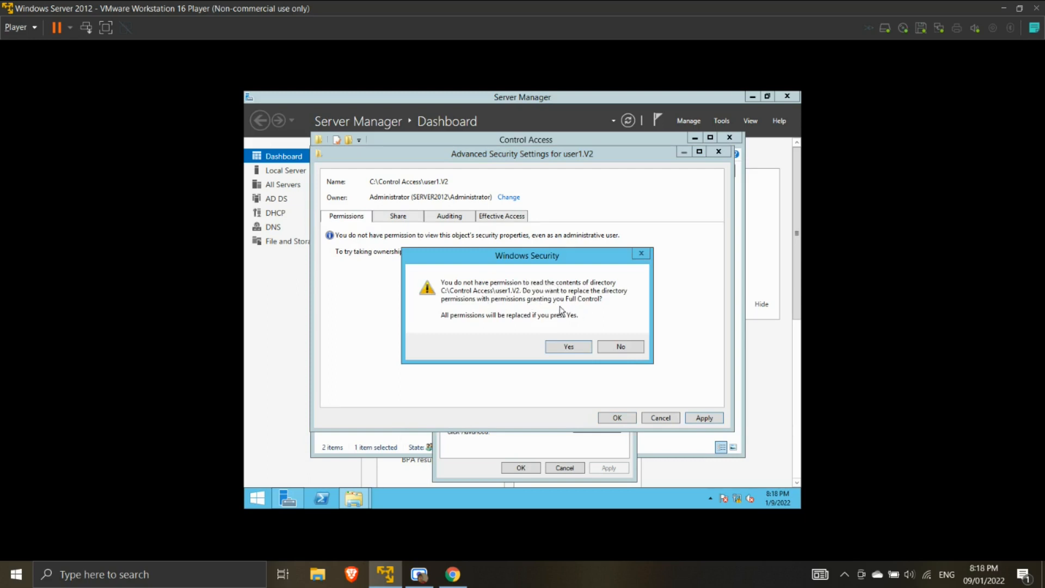
{"action": "left_click", "coordinate": [569, 347]}
{"action": "left_click", "coordinate": [697, 420]}
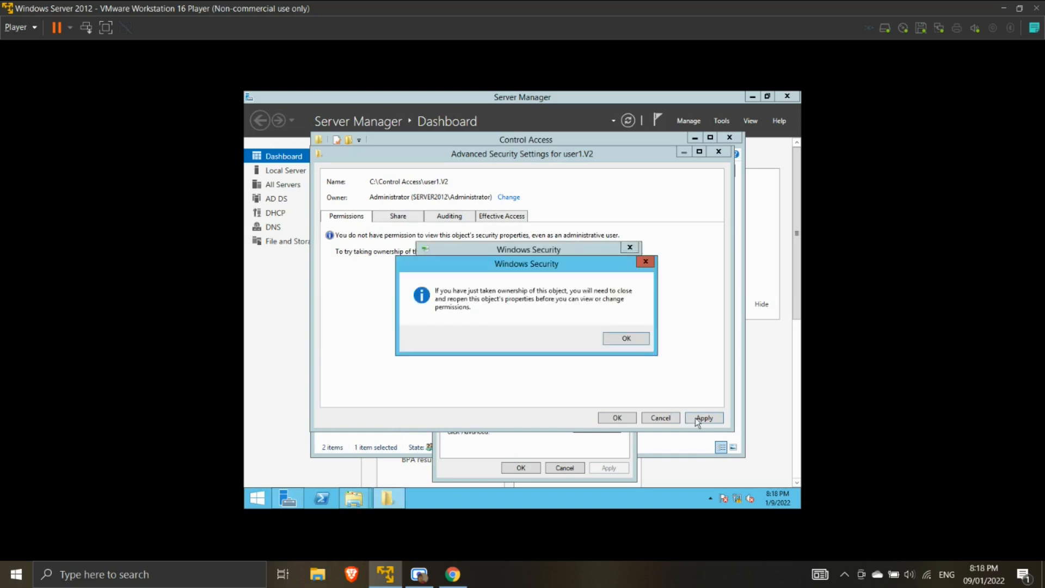
{"action": "left_click", "coordinate": [619, 341]}
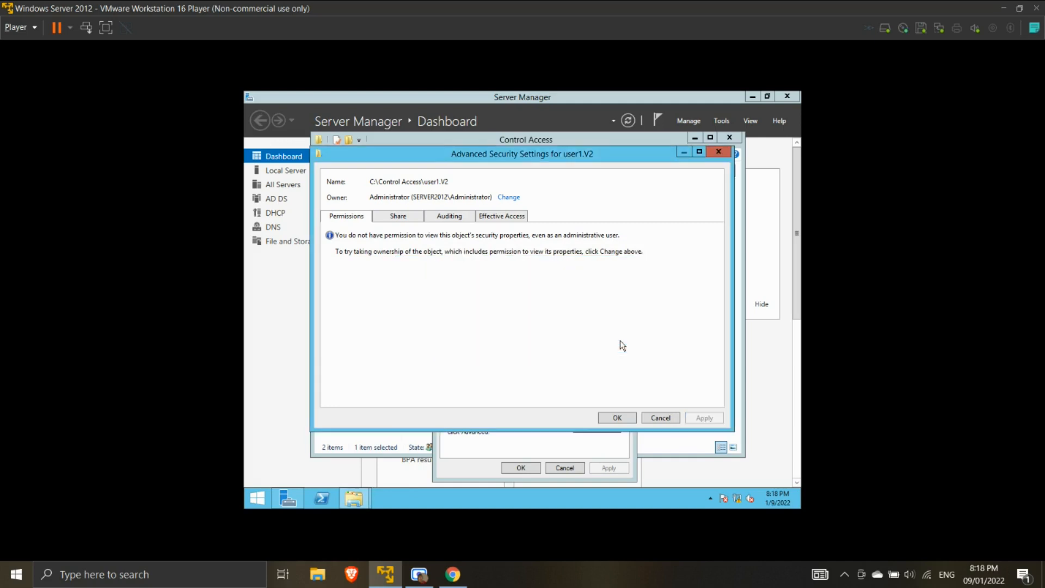
{"action": "left_click", "coordinate": [617, 418]}
- Rename Control Access\user1.V2 to user1.V2.OLD and paste the copied user1.V2 folder there
{"action": "left_click", "coordinate": [521, 468]}
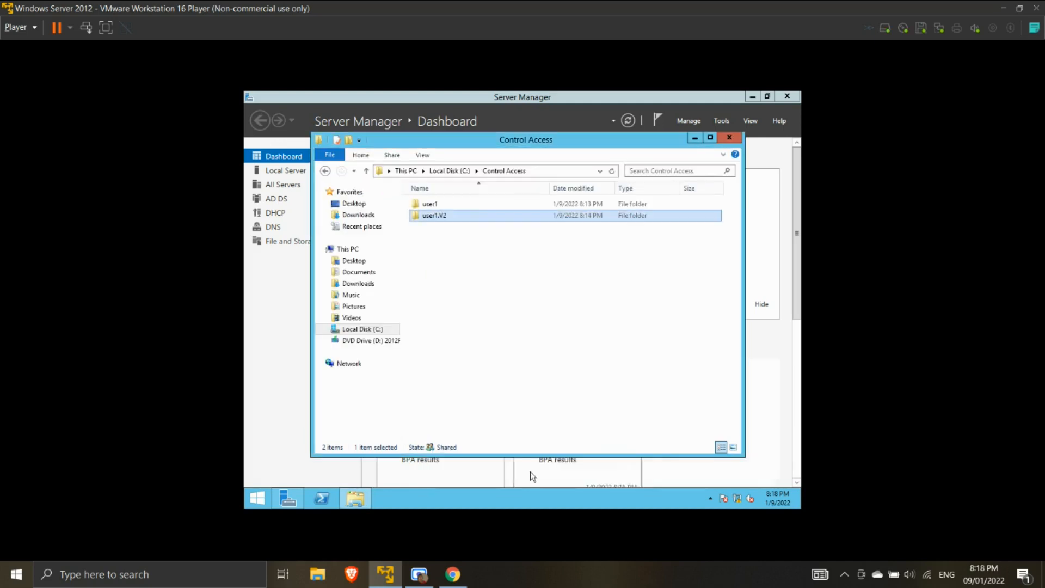
{"action": "left_click", "coordinate": [446, 215]}
{"action": "left_click", "coordinate": [452, 215]}
{"action": "type", "text": "."}
{"action": "type", "text": "OLD"}
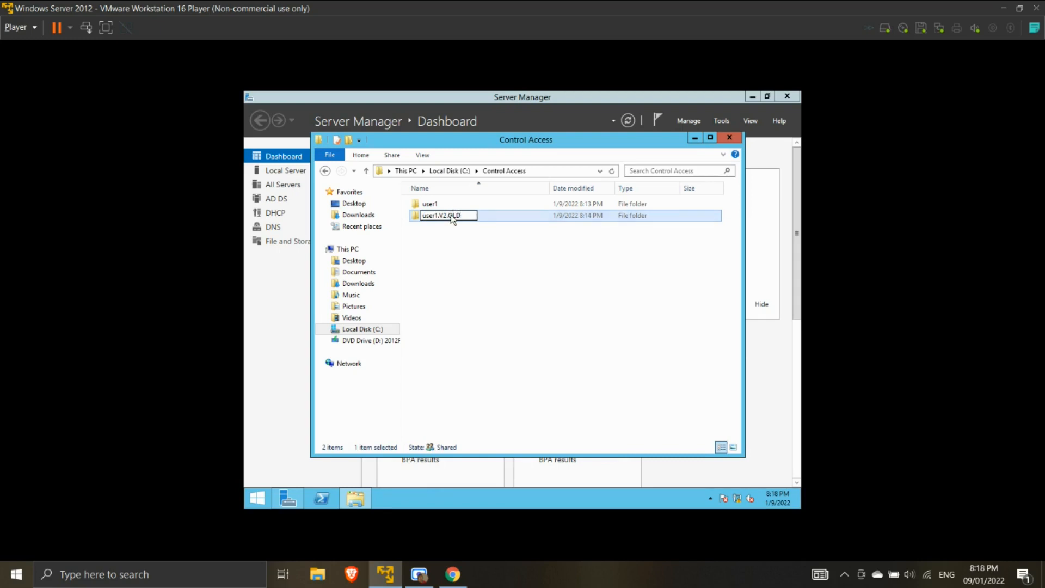
{"action": "key", "text": "Return"}
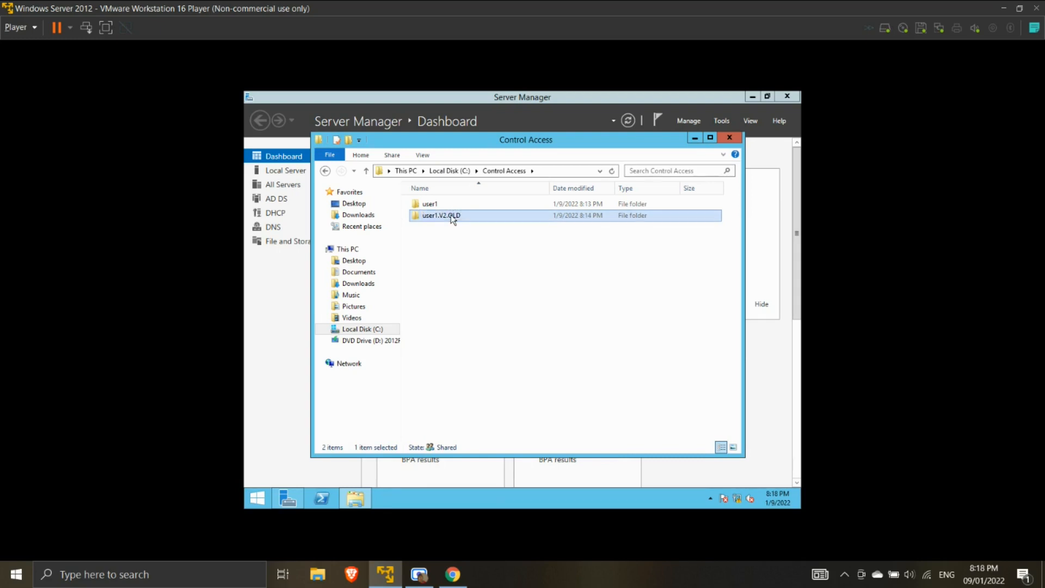
{"action": "right_click", "coordinate": [462, 255]}
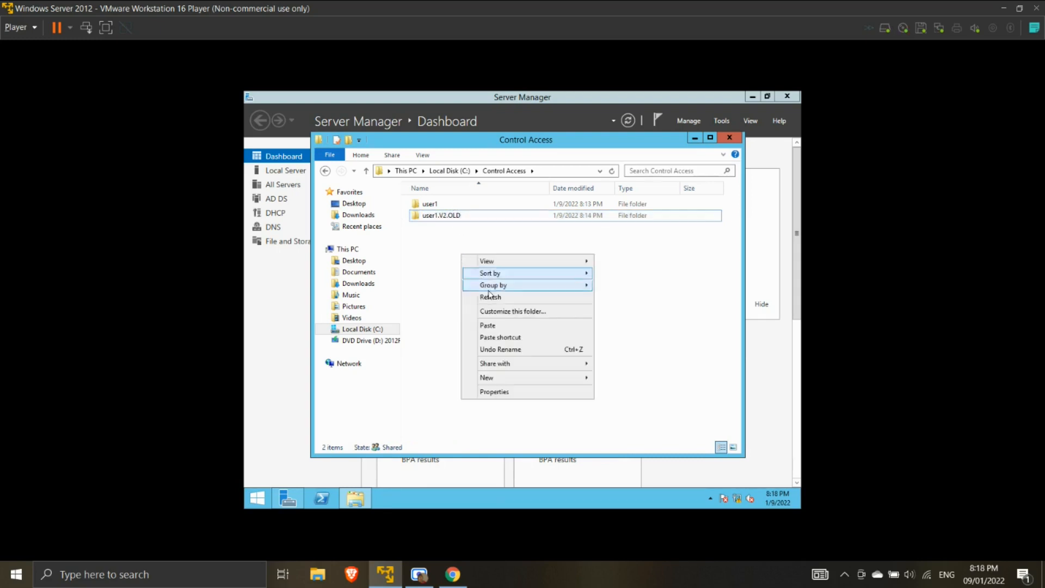
{"action": "left_click", "coordinate": [498, 325]}
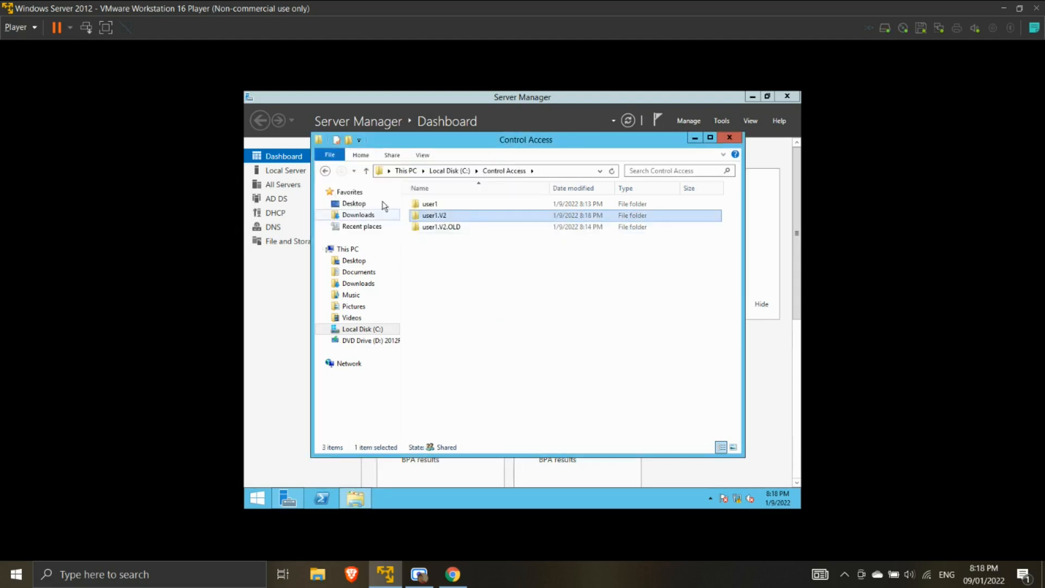
- Rename C:\Users\user1.V2 back to user1
{"action": "left_click", "coordinate": [325, 171]}
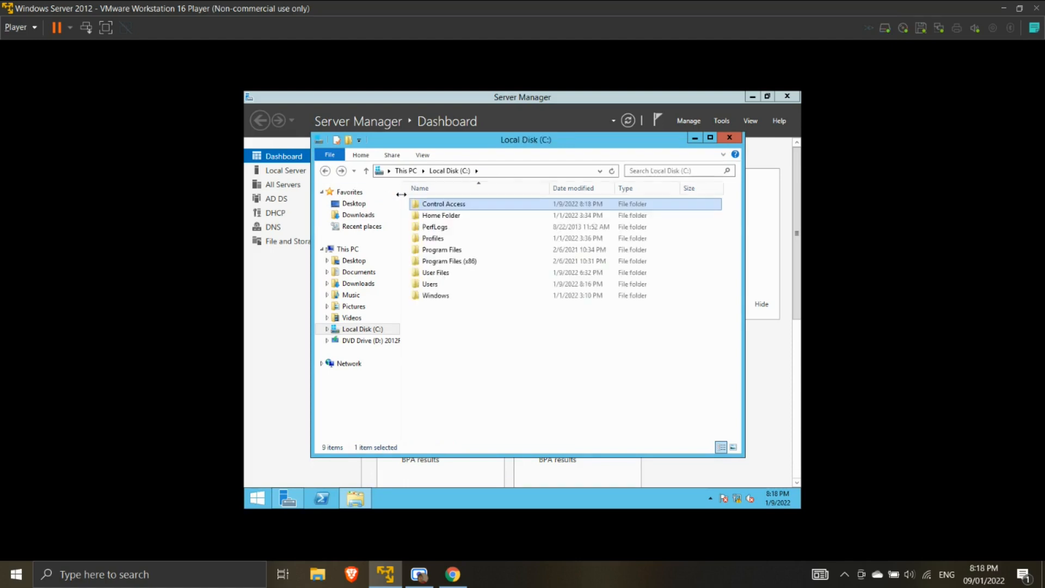
{"action": "double_click", "coordinate": [430, 284]}
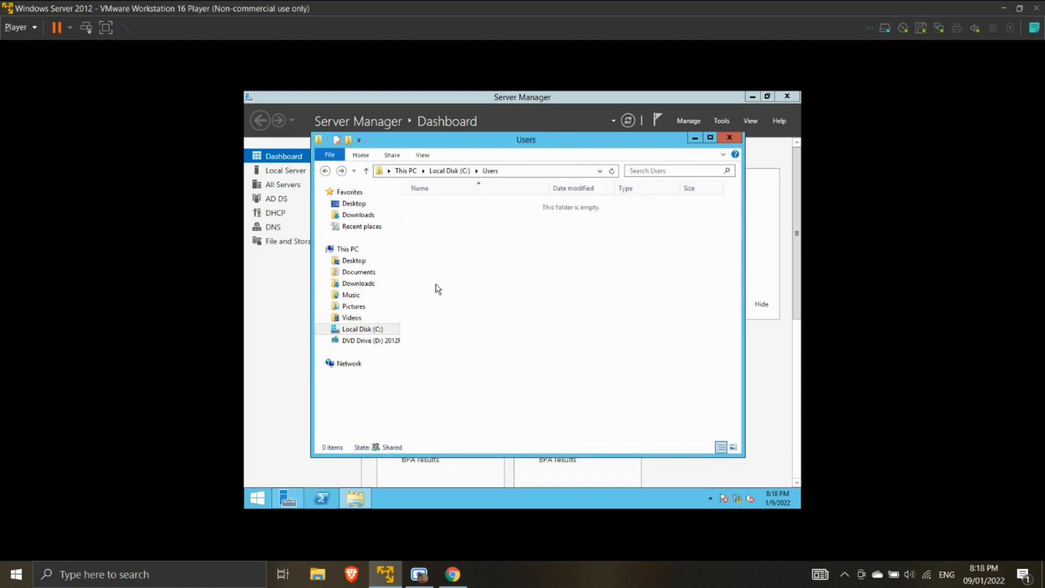
{"action": "left_click", "coordinate": [450, 228]}
{"action": "left_click", "coordinate": [450, 228]}
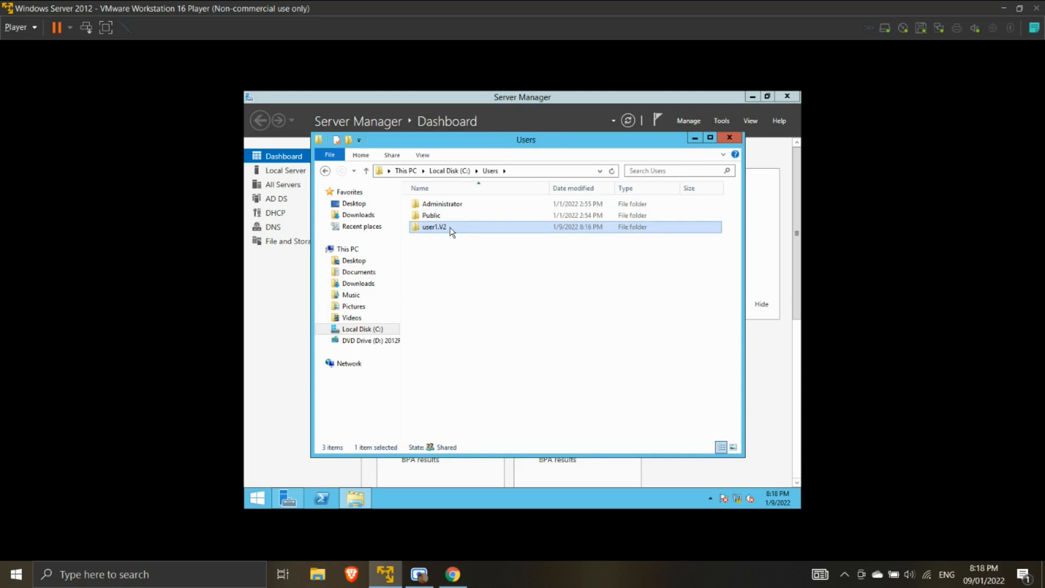
{"action": "left_click", "coordinate": [450, 227]}
{"action": "key", "text": "BackSpace"}
{"action": "key", "text": "BackSpace"}
{"action": "key", "text": "BackSpace"}
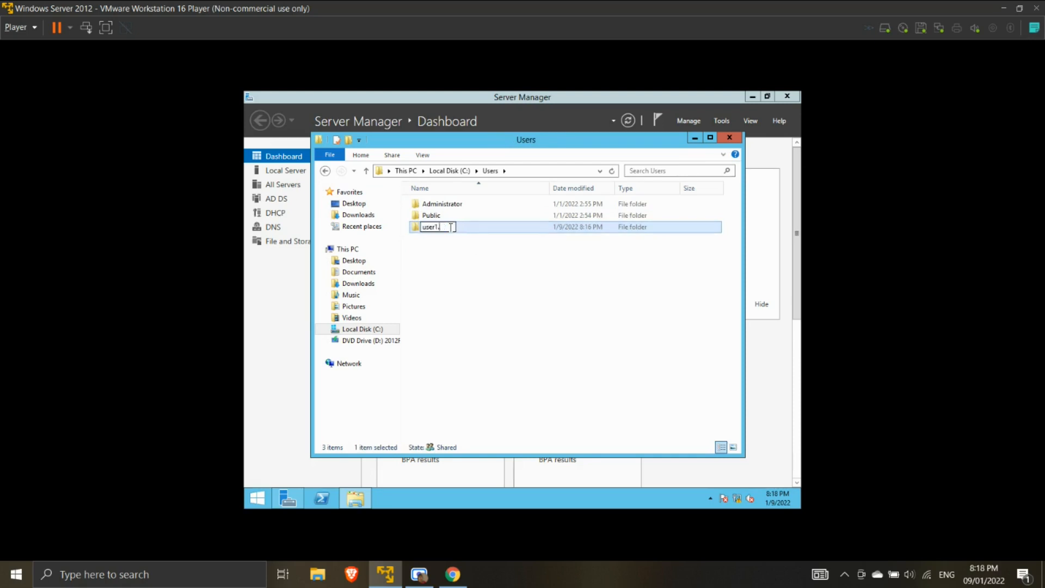
{"action": "key", "text": "Return"}
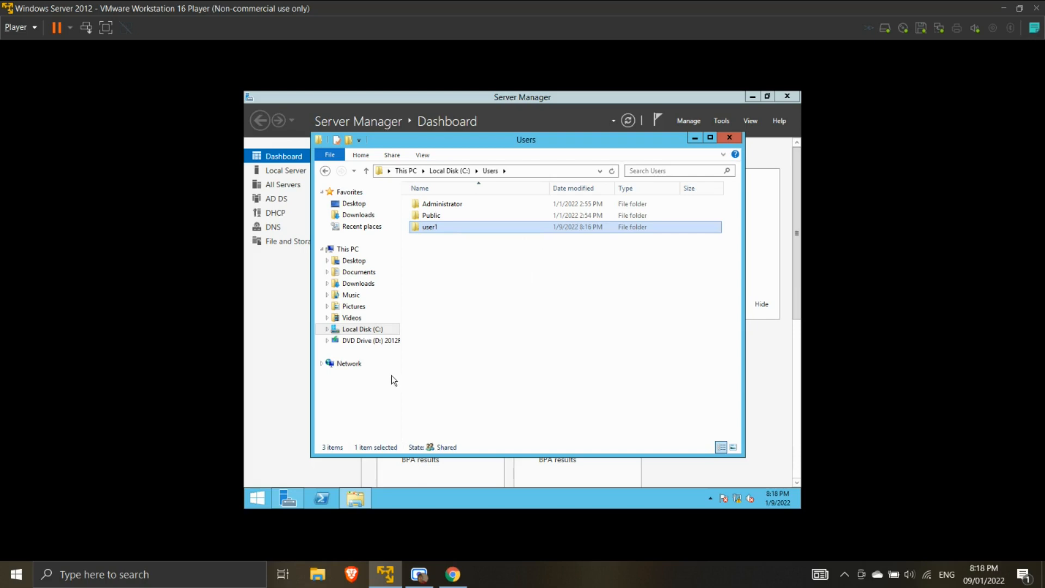
{"action": "left_click", "coordinate": [258, 498]}
- Sign out of Administrator and sign in as Other user 'user1' with its password
{"action": "left_click", "coordinate": [672, 139]}
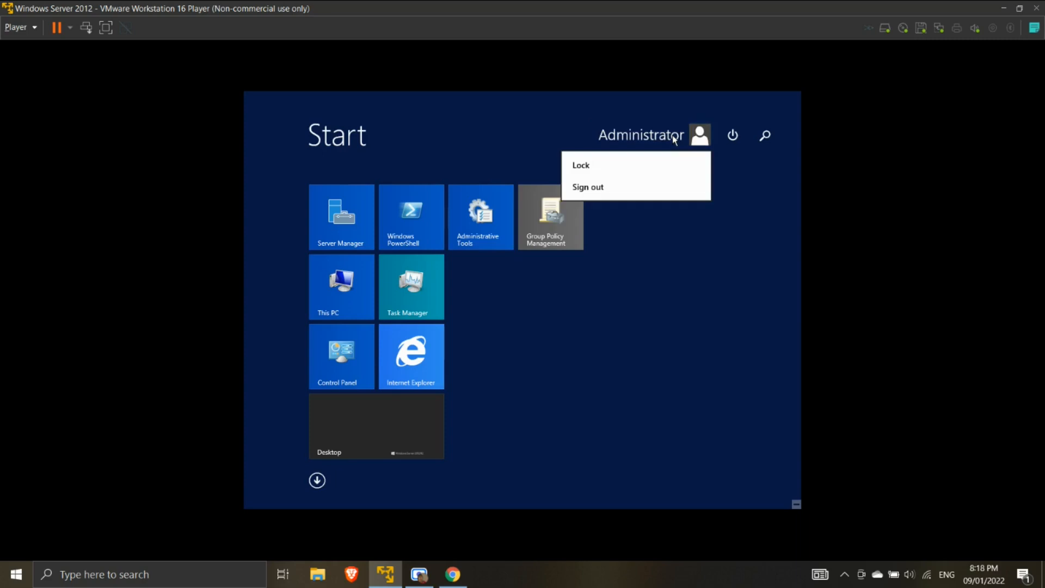
{"action": "left_click", "coordinate": [623, 184]}
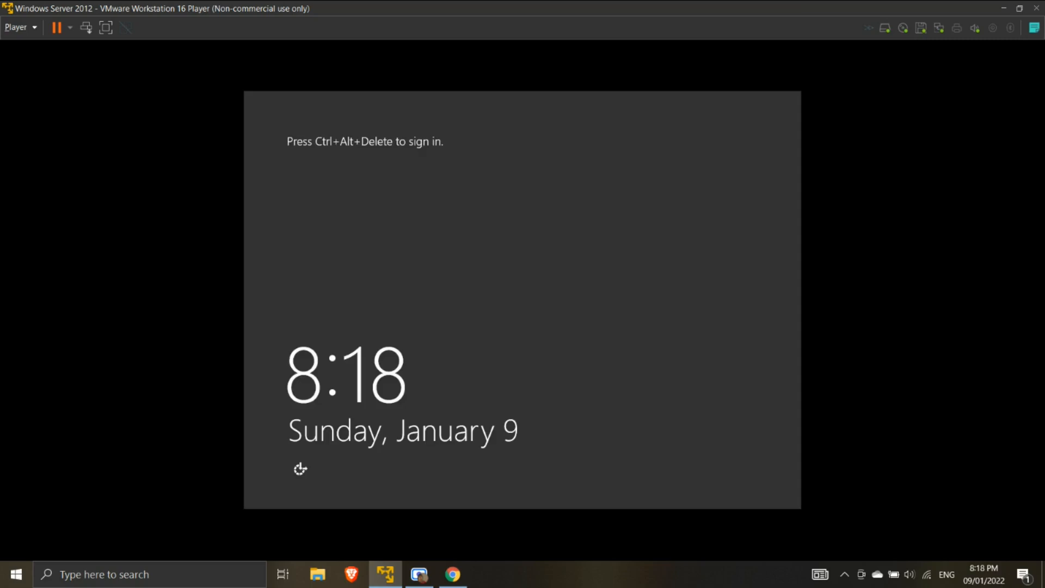
{"action": "left_click", "coordinate": [86, 28]}
{"action": "left_click", "coordinate": [597, 256]}
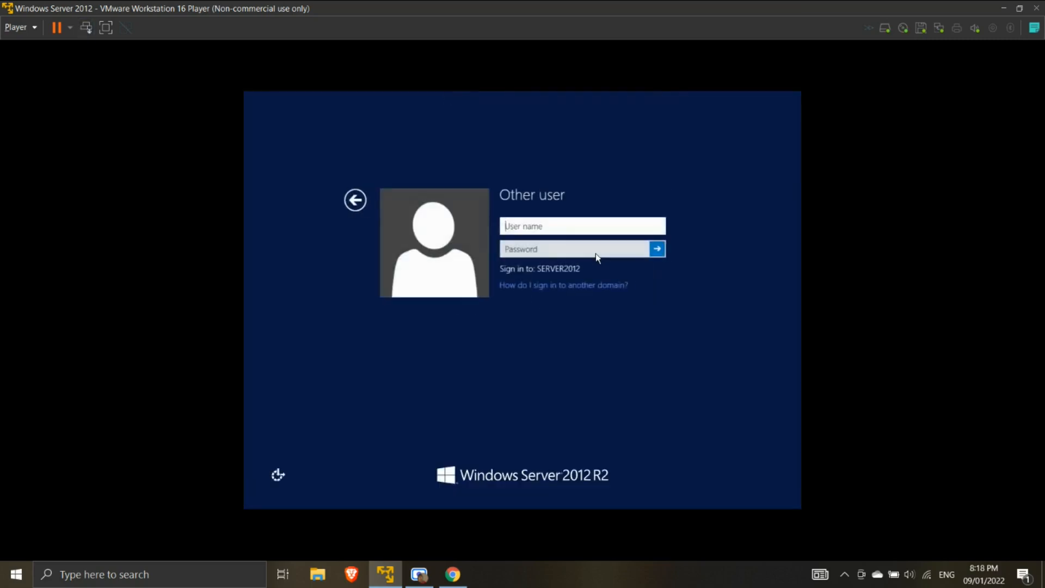
{"action": "type", "text": "user1"}
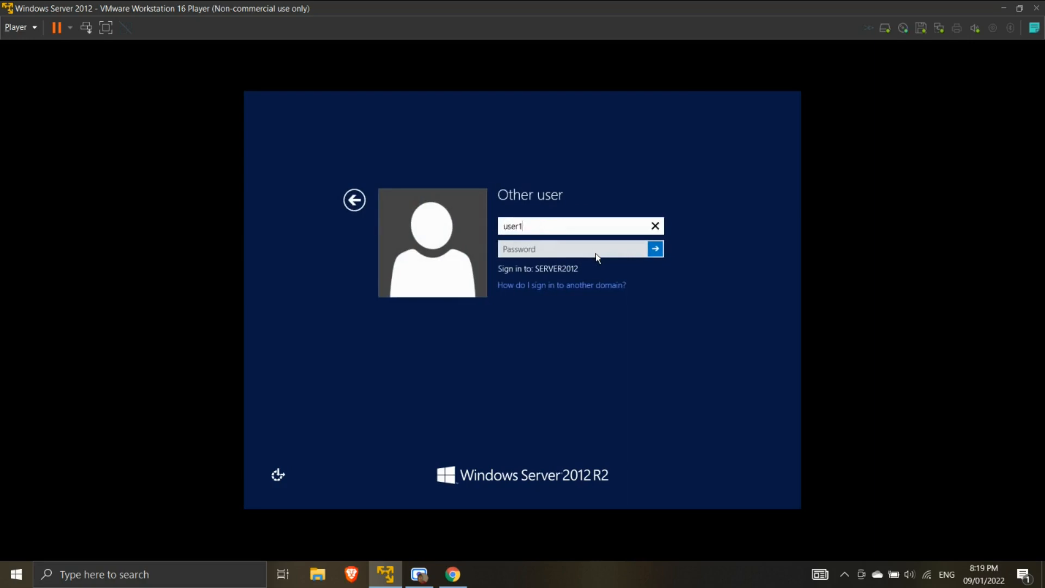
{"action": "key", "text": "Tab"}
{"action": "type", "text": "Pa$$w0rd"}
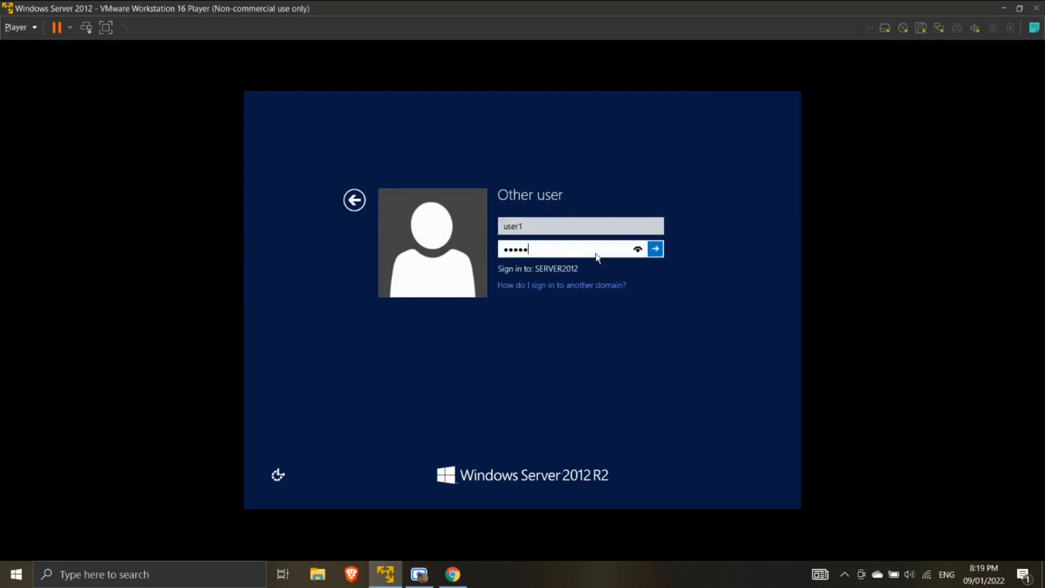
{"action": "type", "text": "123"}
{"action": "key", "text": "Return"}
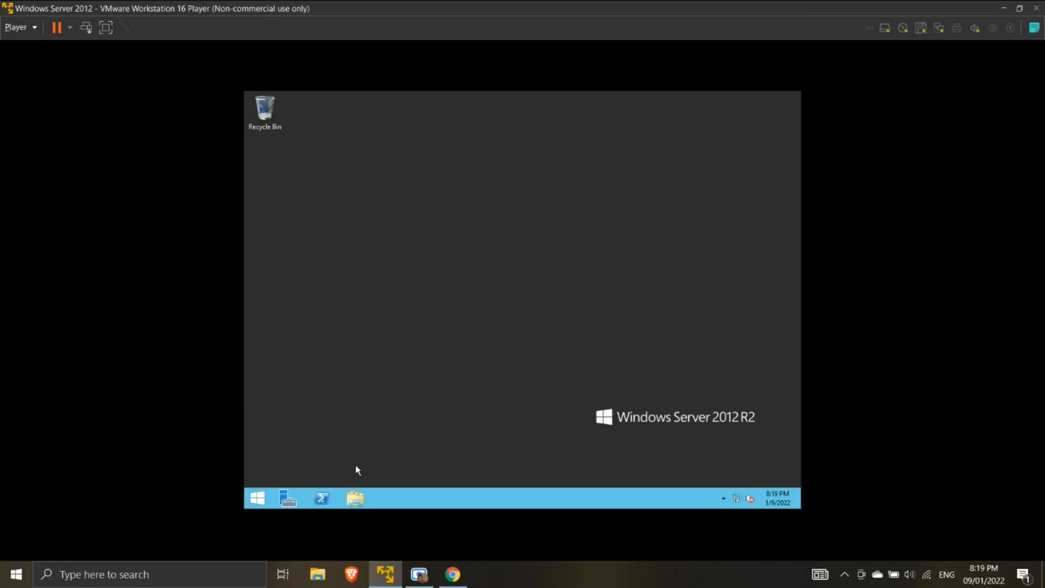
- Open This PC's System page and enter Administrator and its password for Change settings
{"action": "left_click", "coordinate": [356, 503]}
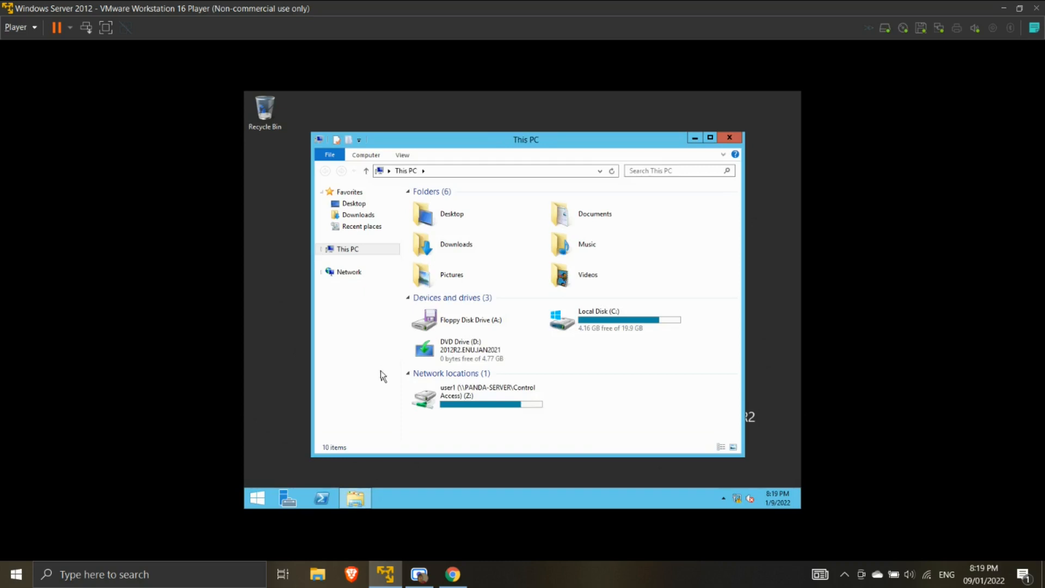
{"action": "right_click", "coordinate": [359, 248]}
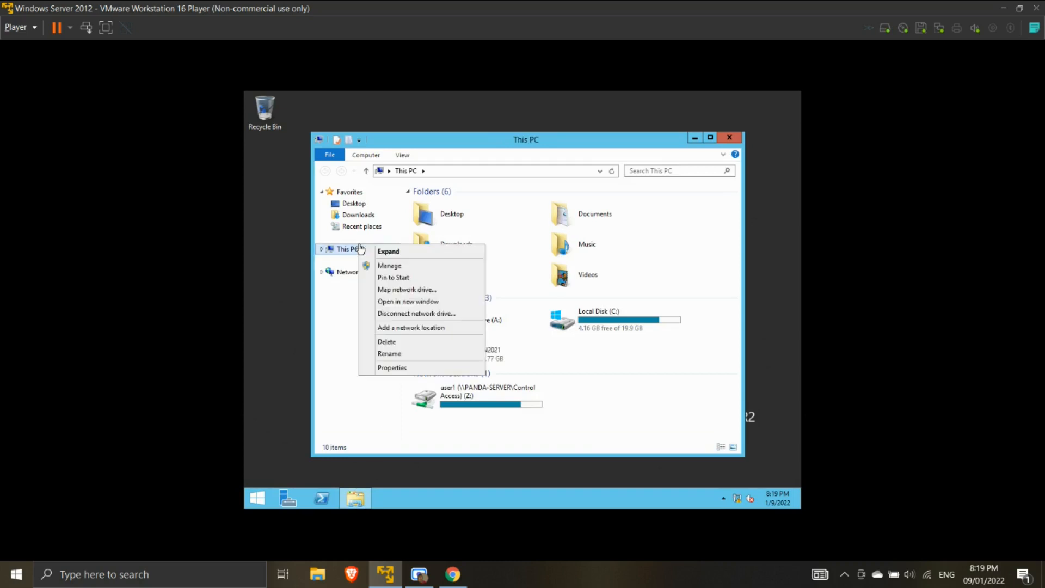
{"action": "left_click", "coordinate": [409, 369]}
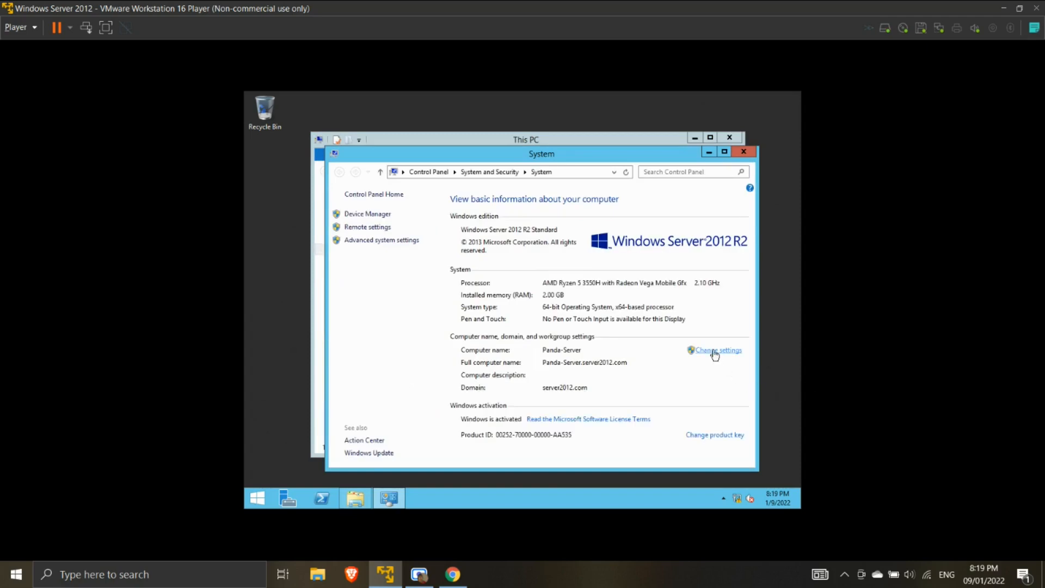
{"action": "left_click", "coordinate": [714, 351]}
{"action": "type", "text": "Administrator"}
{"action": "key", "text": "Tab"}
{"action": "type", "text": "Password123"}
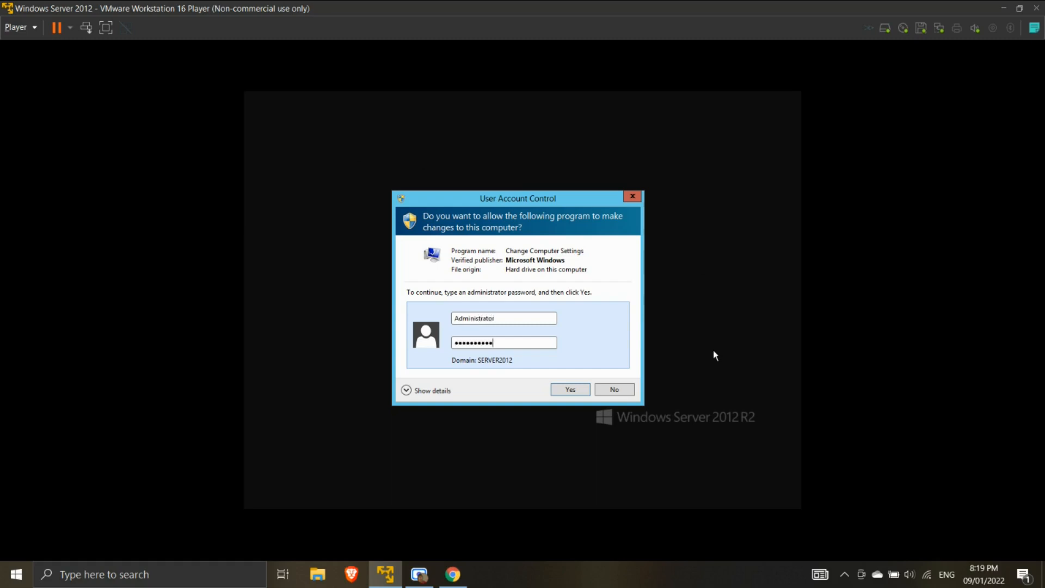
- Check under Advanced > User Profiles that SERVER2012\user1 shows Mandatory, then close both dialogs
{"action": "key", "text": "Return"}
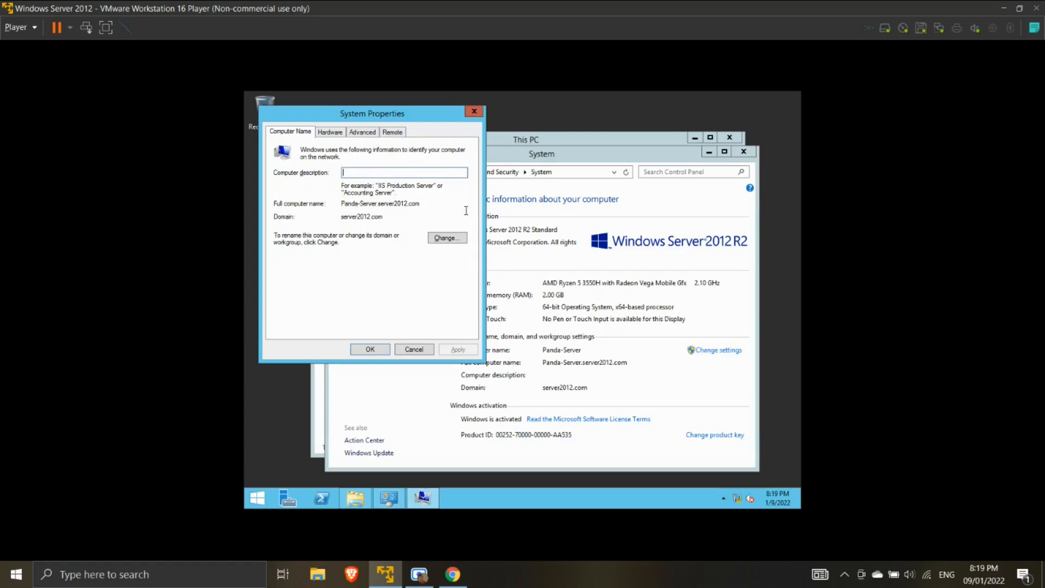
{"action": "left_click", "coordinate": [363, 133]}
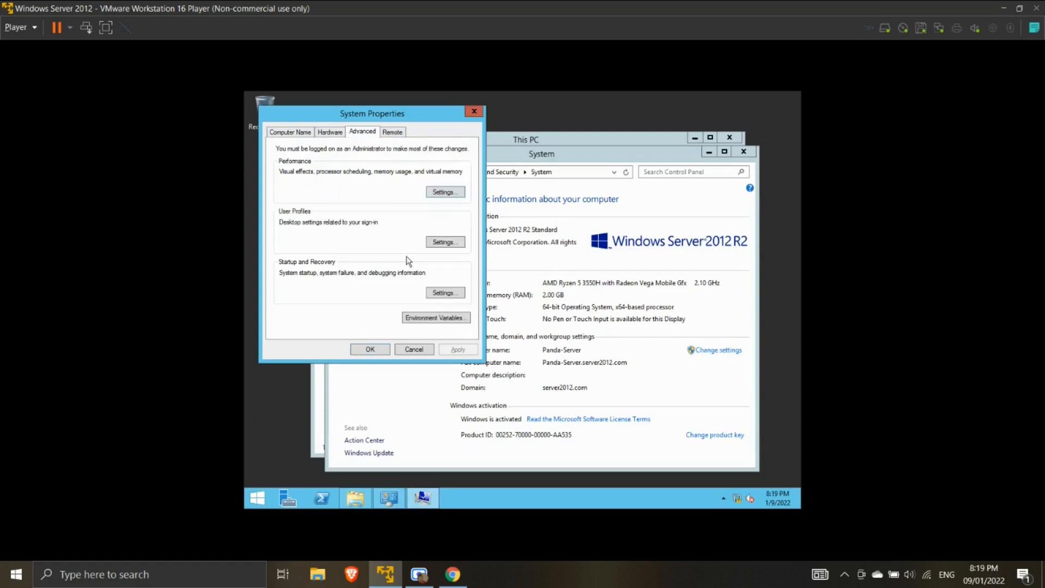
{"action": "left_click", "coordinate": [449, 243]}
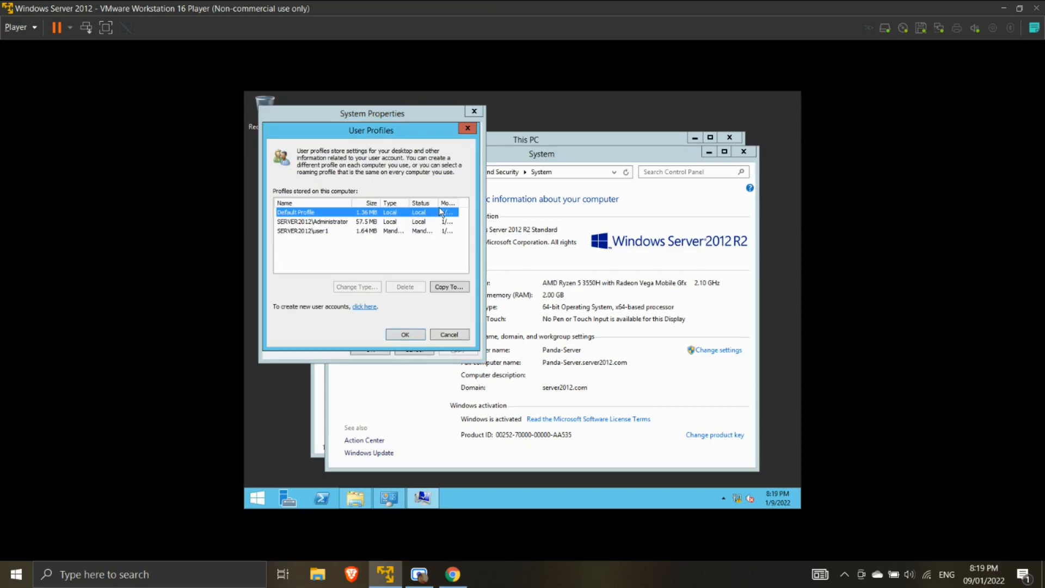
{"action": "left_click_drag", "start_coordinate": [438, 206], "coordinate": [470, 212]}
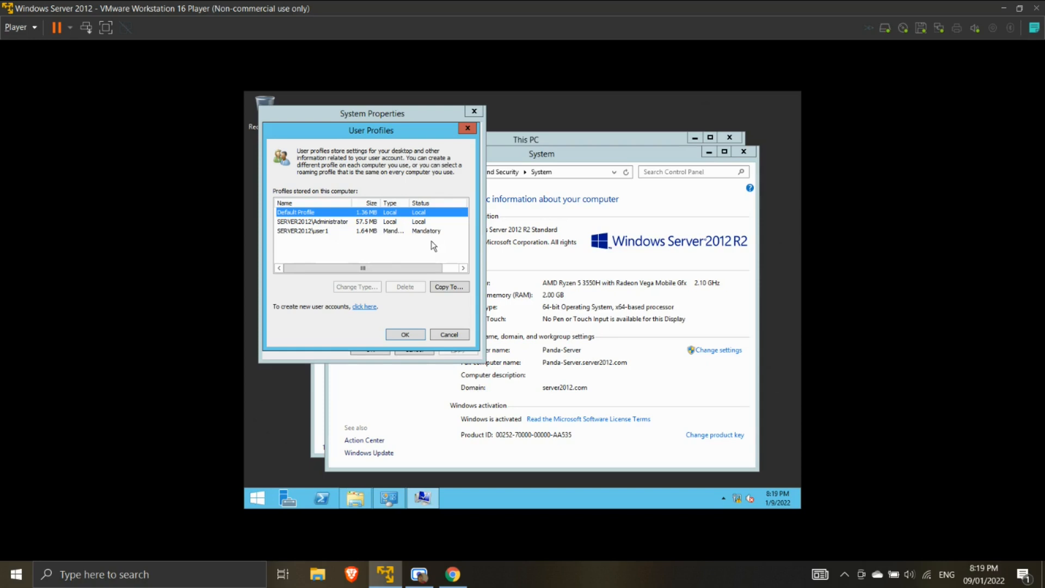
{"action": "left_click", "coordinate": [405, 335]}
{"action": "left_click", "coordinate": [373, 349]}
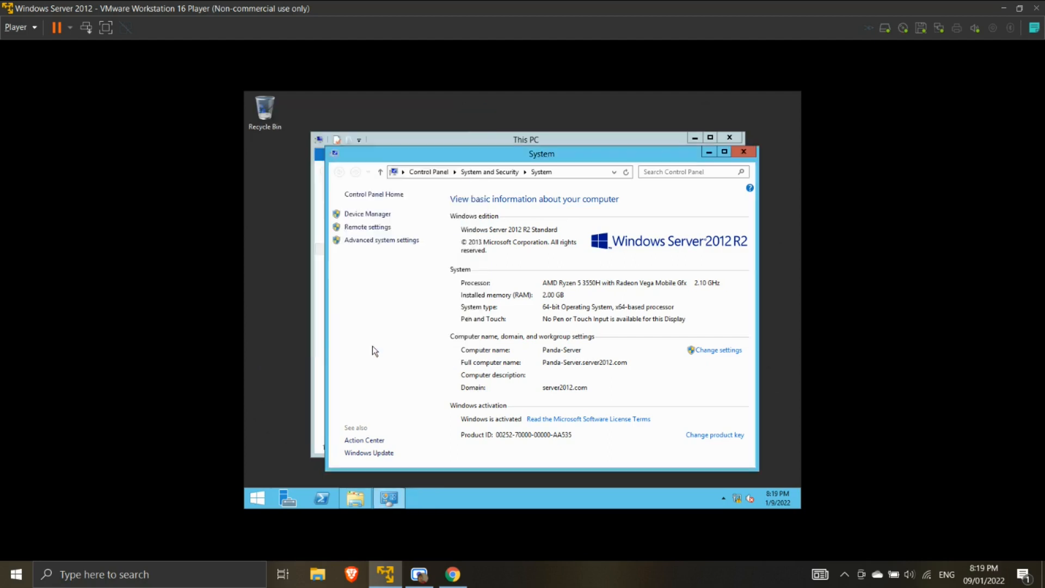